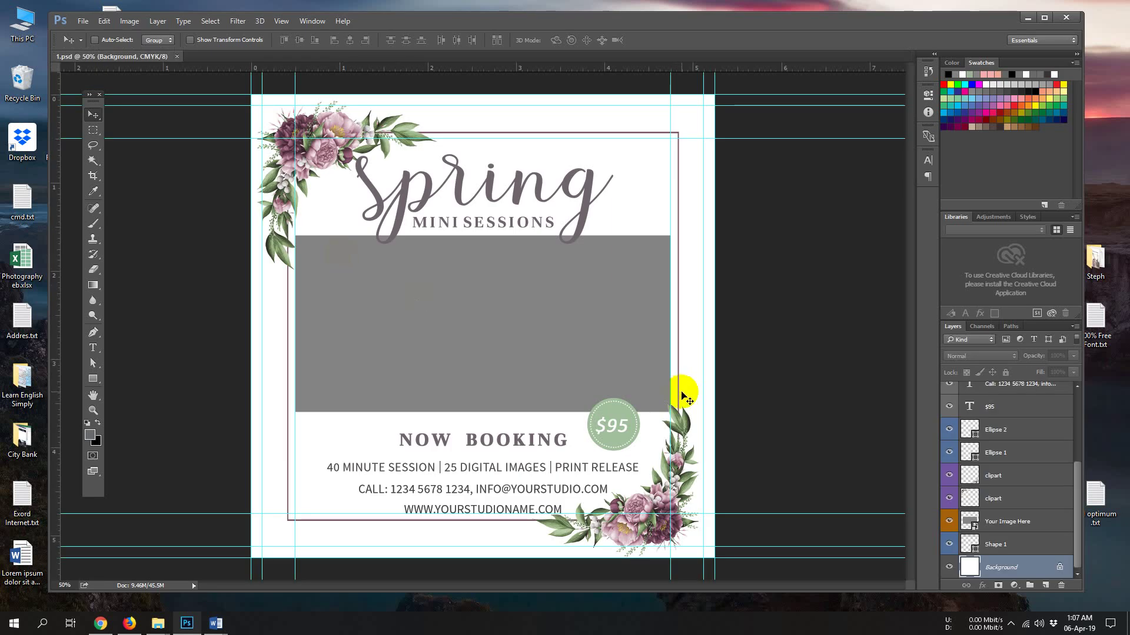
Place 3.JPG as an embedded image above the Your Image Here layer and clip it to that layer
{"action": "left_click", "coordinate": [1022, 529]}
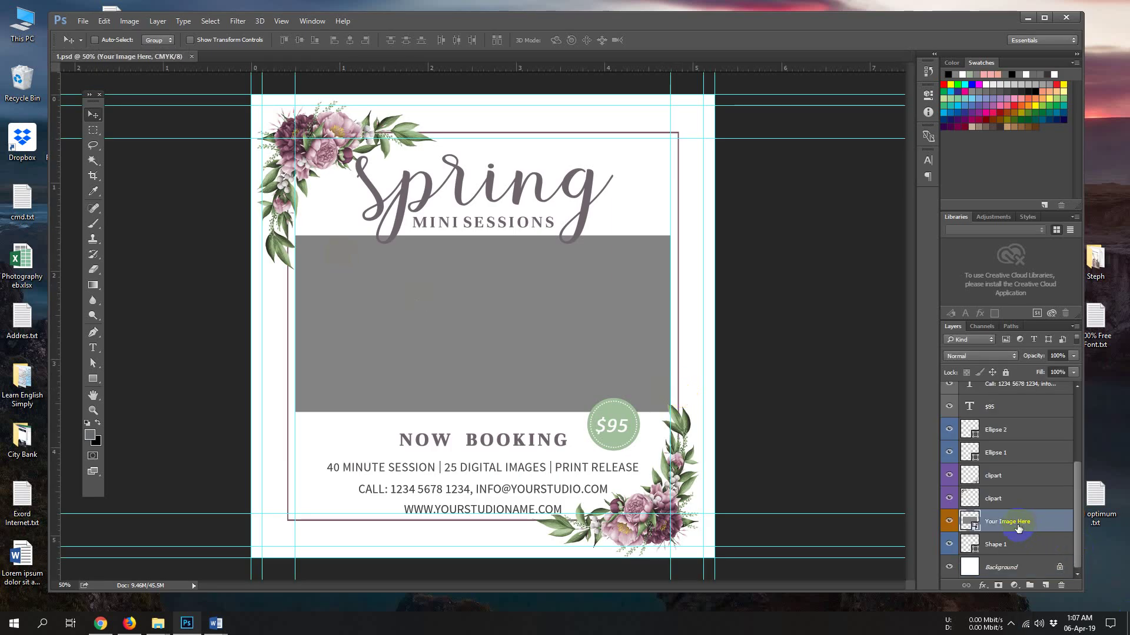
{"action": "left_click", "coordinate": [84, 22]}
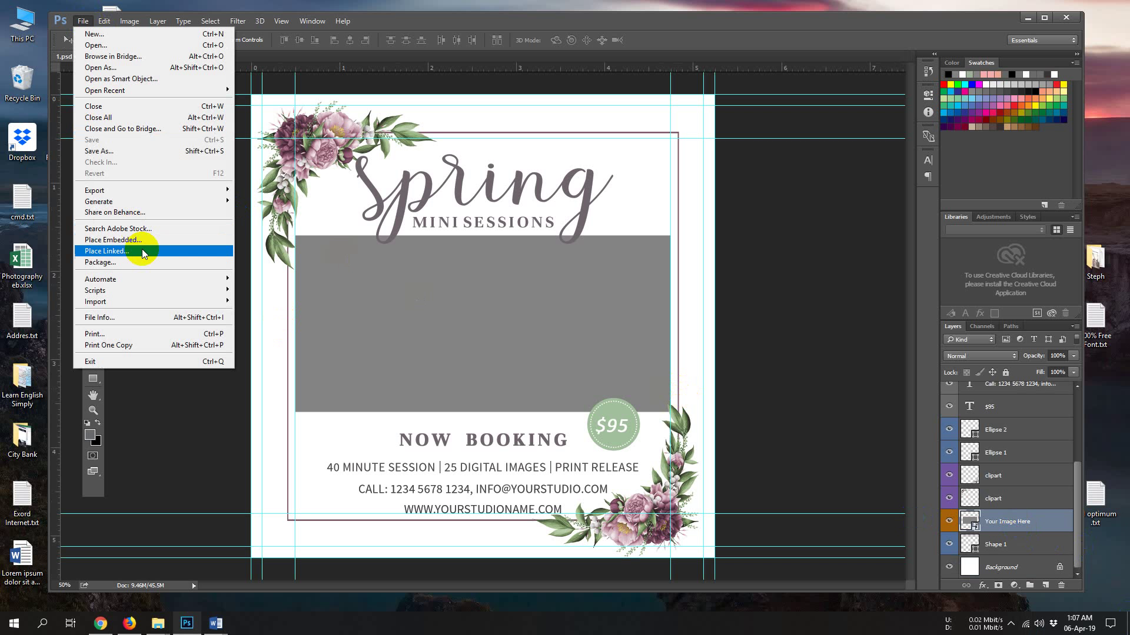
{"action": "left_click", "coordinate": [142, 242]}
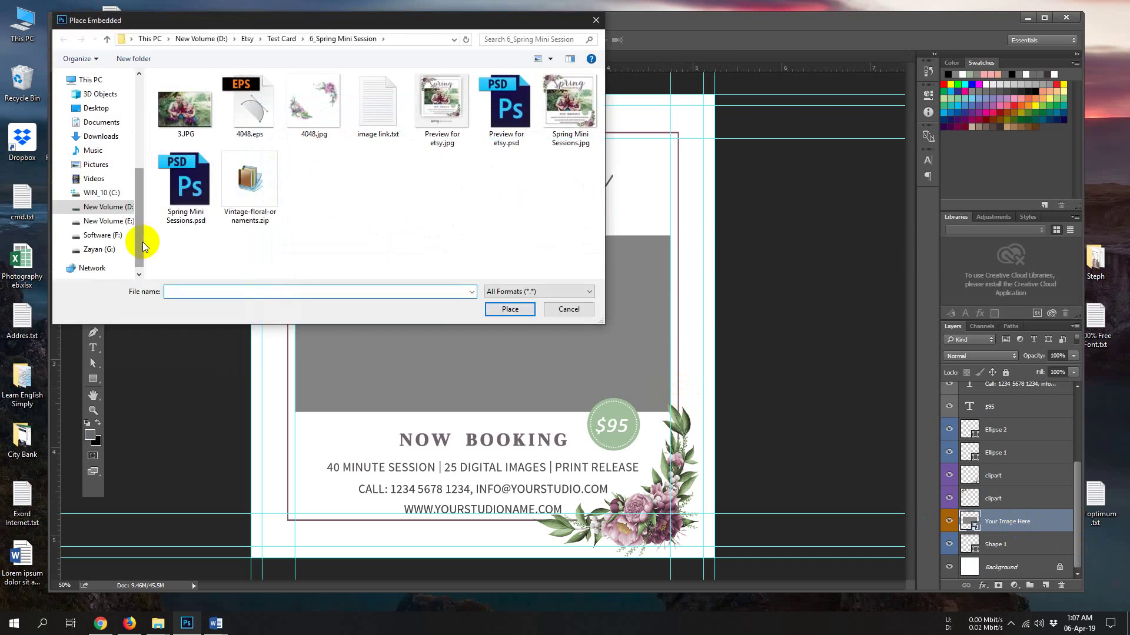
{"action": "left_click", "coordinate": [186, 115]}
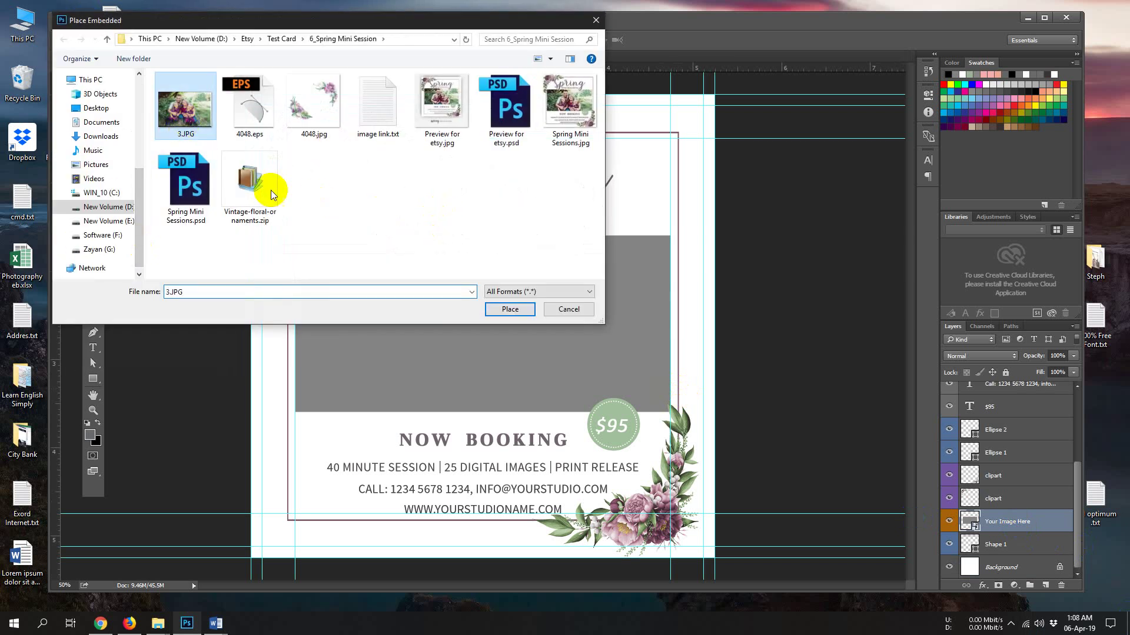
{"action": "left_click", "coordinate": [510, 310]}
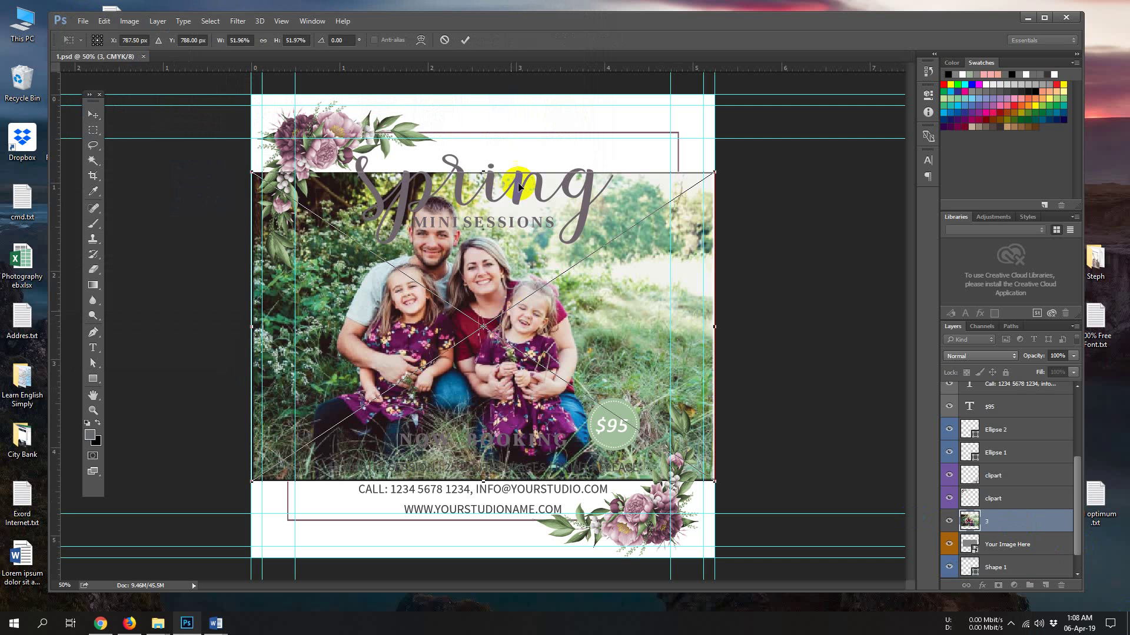
{"action": "left_click", "coordinate": [470, 44]}
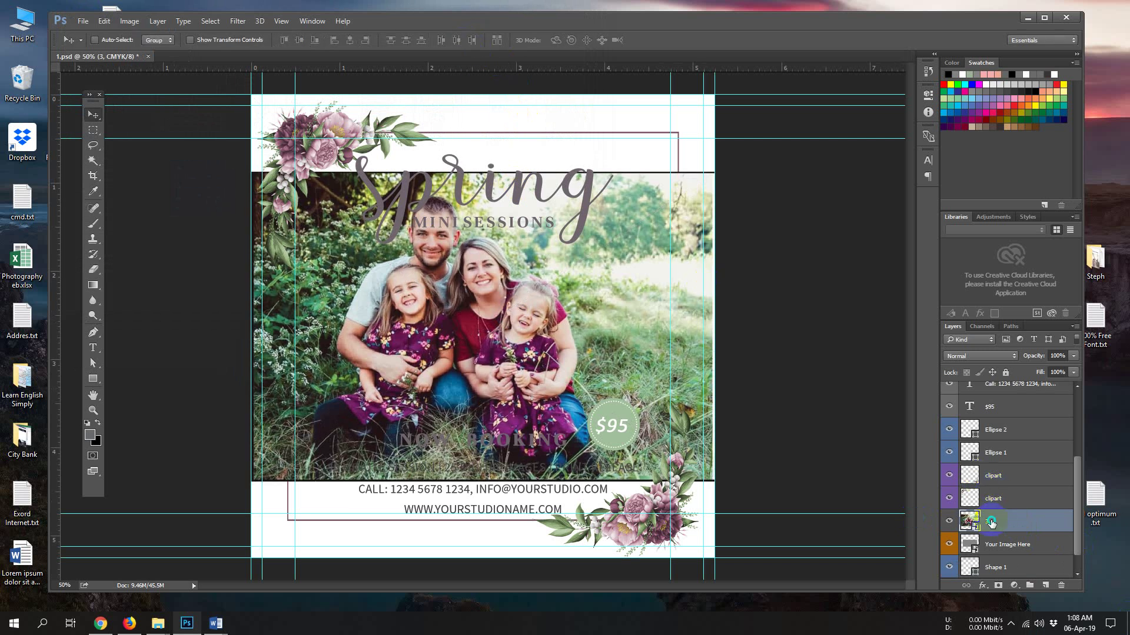
{"action": "right_click", "coordinate": [991, 521]}
{"action": "left_click", "coordinate": [895, 326]}
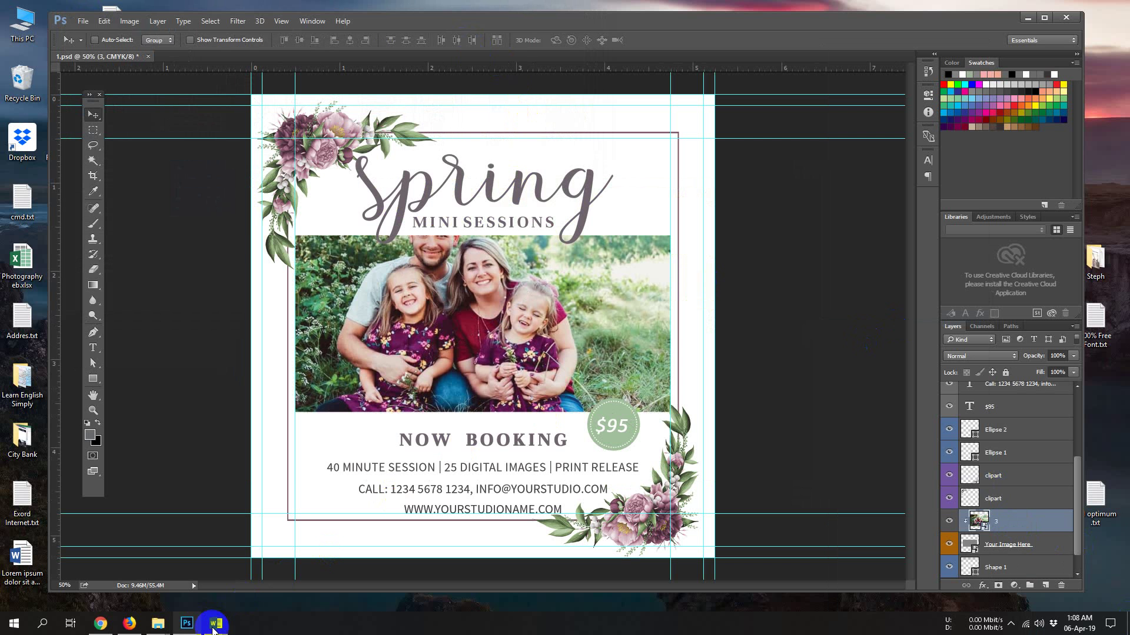
Switch to Word and highlight the shortcut text in Ctrl.docx, then return to the flyer
{"action": "left_click", "coordinate": [291, 585]}
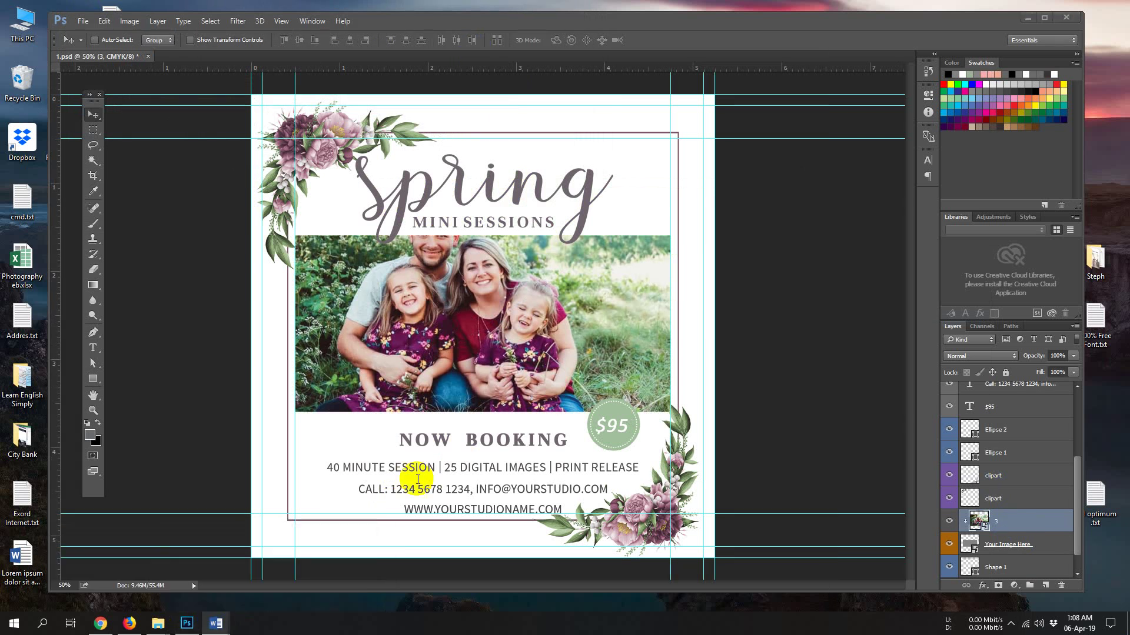
{"action": "left_click_drag", "start_coordinate": [401, 289], "coordinate": [471, 286]}
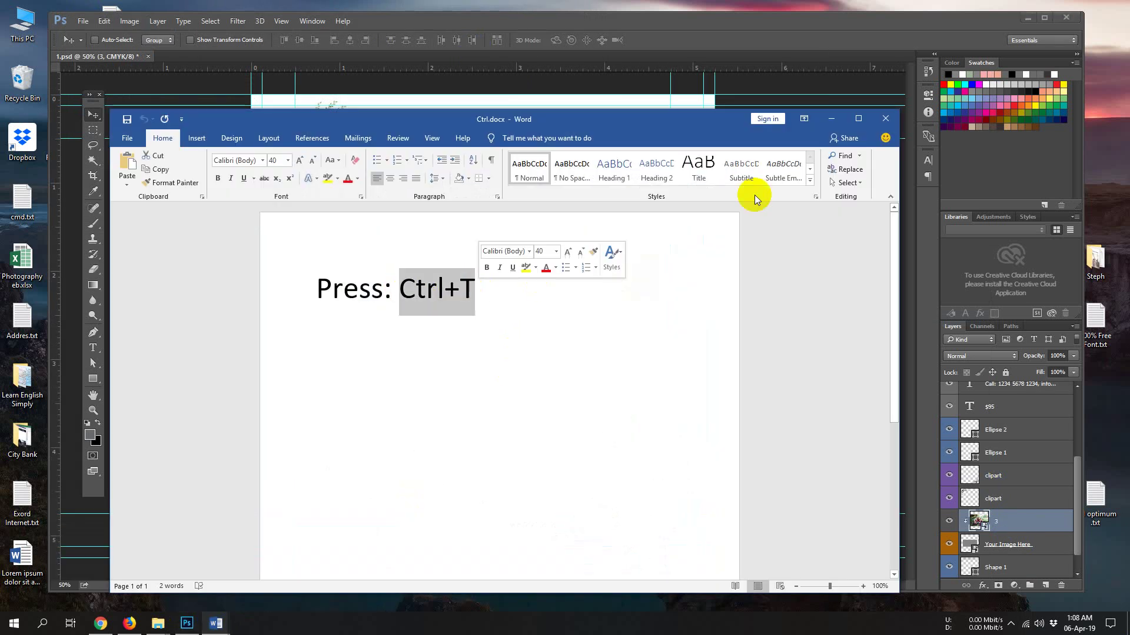
{"action": "left_click", "coordinate": [831, 118]}
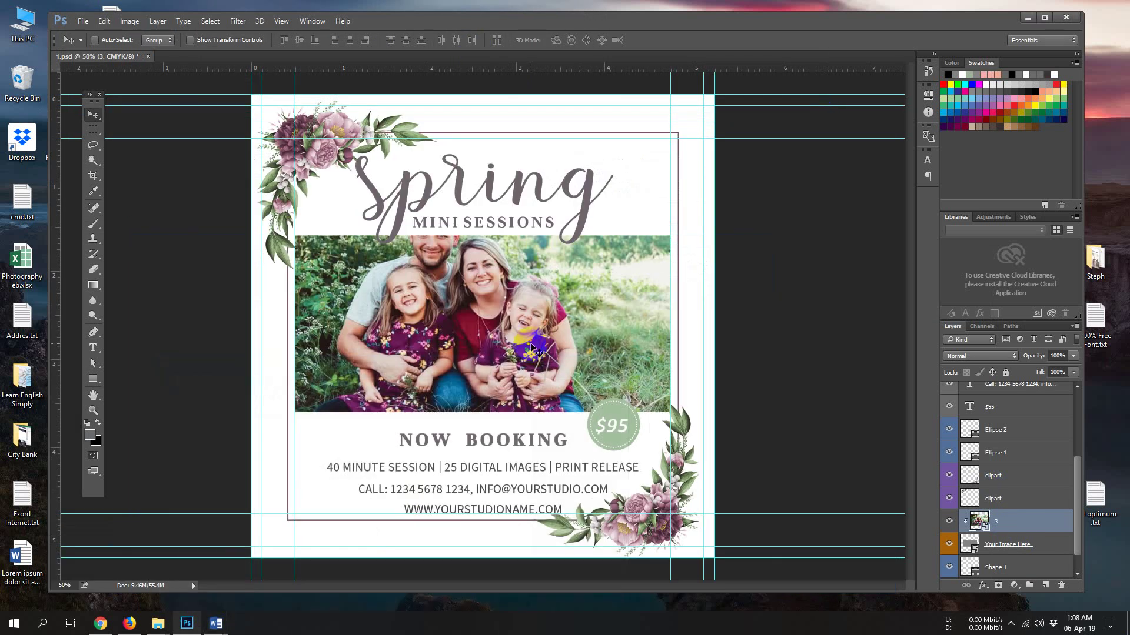
Start a free transform on the clipped photo and highlight the shortcut text in Word's Alt+Shift.docx note
{"action": "key", "text": "ctrl+t"}
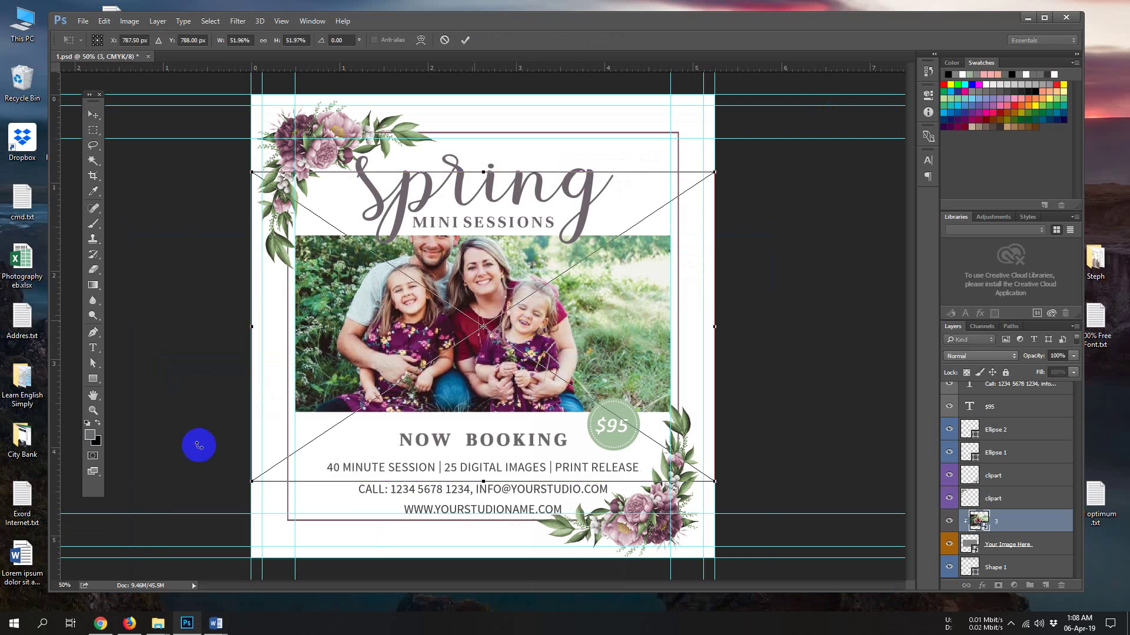
{"action": "mouse_move", "coordinate": [225, 629]}
{"action": "left_click", "coordinate": [222, 605]}
{"action": "left_click_drag", "start_coordinate": [373, 254], "coordinate": [481, 262]}
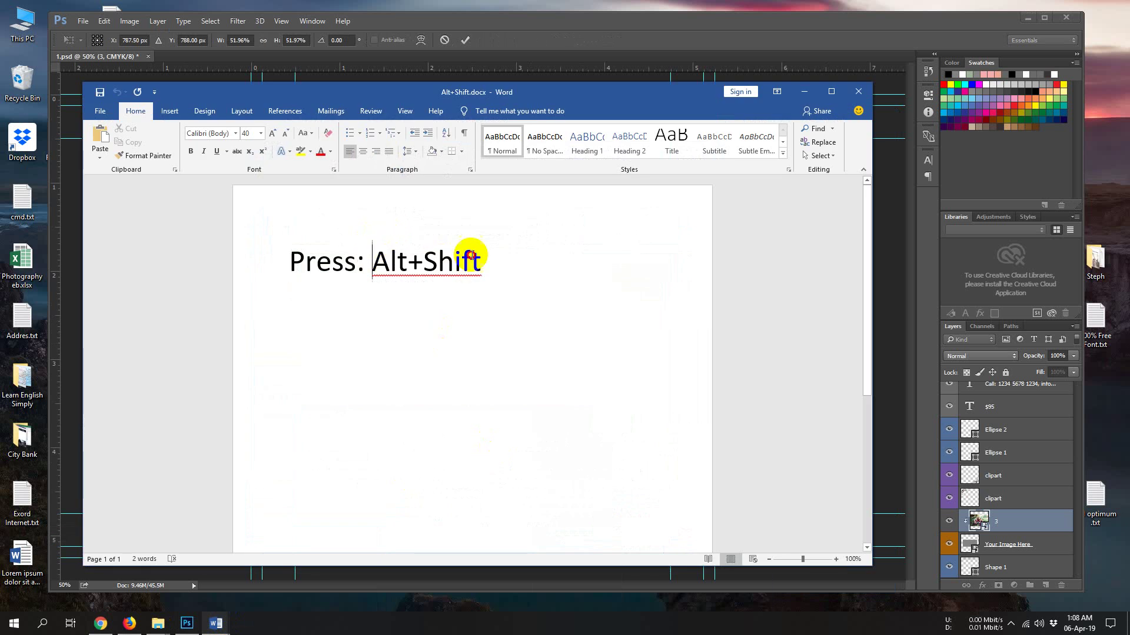
{"action": "left_click", "coordinate": [803, 95]}
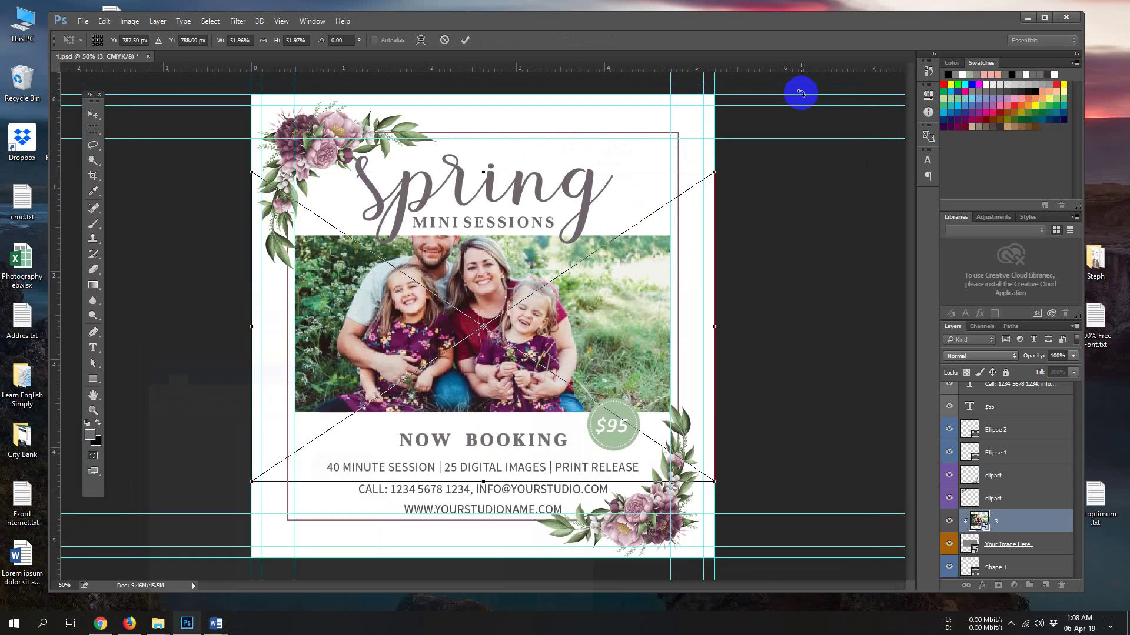
Scale the clipped photo to about 42.8% from its centre, move it down to Y 824 px, and apply the transform
{"action": "left_click_drag", "start_coordinate": [715, 172], "coordinate": [677, 203]}
{"action": "key", "text": "Down"}
{"action": "key", "text": "Down"}
{"action": "key", "text": "Down"}
{"action": "key", "text": "Down"}
{"action": "key", "text": "Down"}
{"action": "key", "text": "Down"}
{"action": "key", "text": "Down"}
{"action": "key", "text": "Down"}
{"action": "key", "text": "Down"}
{"action": "key", "text": "Down"}
{"action": "key", "text": "Down"}
{"action": "key", "text": "Down"}
{"action": "key", "text": "Down"}
{"action": "key", "text": "Down"}
{"action": "key", "text": "Down"}
{"action": "key", "text": "Down"}
{"action": "key", "text": "Down"}
{"action": "key", "text": "Down"}
{"action": "key", "text": "Down"}
{"action": "key", "text": "Down"}
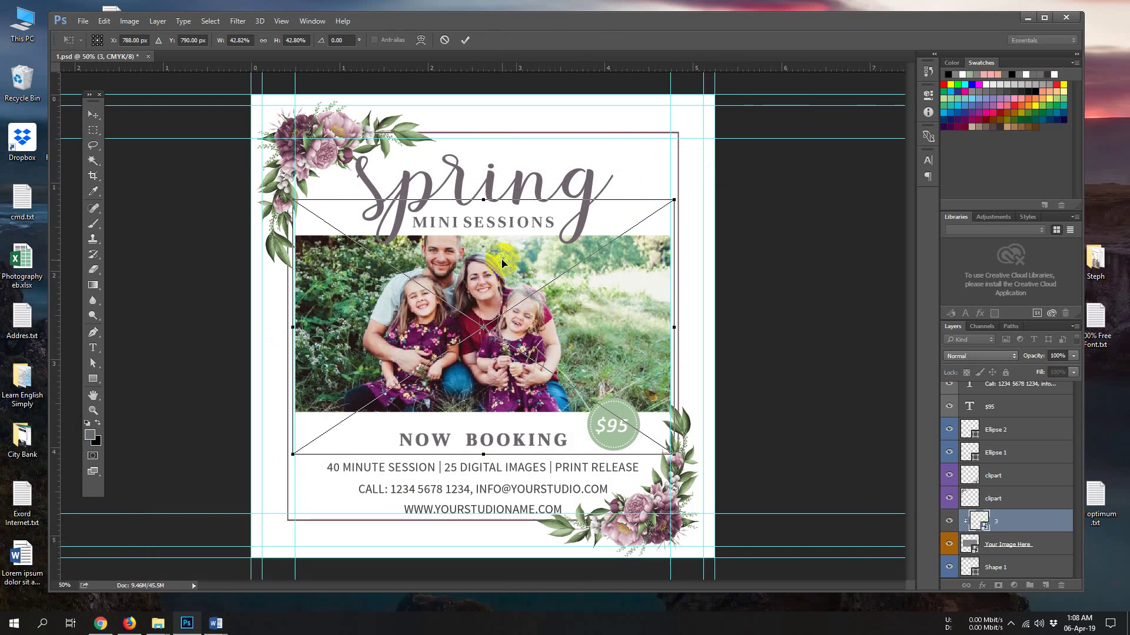
{"action": "key", "text": "Down"}
{"action": "key", "text": "Down"}
{"action": "key", "text": "Down"}
{"action": "key", "text": "Down"}
{"action": "key", "text": "Down"}
{"action": "key", "text": "Down"}
{"action": "key", "text": "Down"}
{"action": "key", "text": "Down"}
{"action": "key", "text": "Down"}
{"action": "key", "text": "Down"}
{"action": "key", "text": "Down"}
{"action": "key", "text": "Down"}
{"action": "key", "text": "Down"}
{"action": "key", "text": "Down"}
{"action": "key", "text": "Down"}
{"action": "key", "text": "Down"}
{"action": "key", "text": "Down"}
{"action": "key", "text": "Down"}
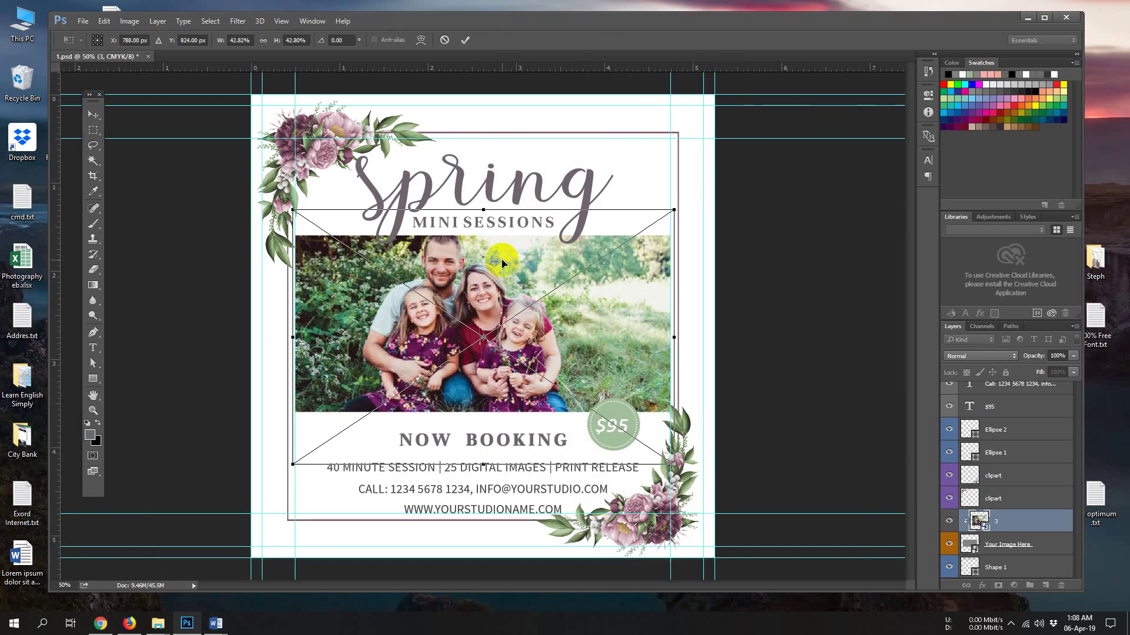
{"action": "left_click", "coordinate": [465, 41]}
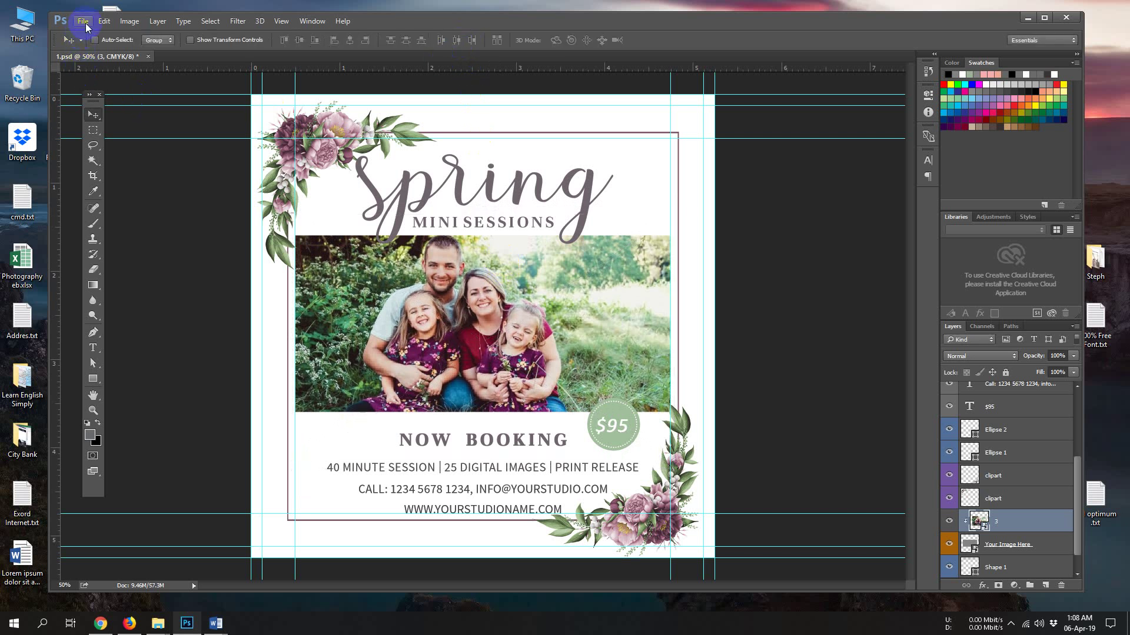
Save 1.psd and close it
{"action": "left_click", "coordinate": [83, 21]}
{"action": "left_click", "coordinate": [115, 134]}
{"action": "left_click", "coordinate": [143, 56]}
Open 2.psd from the desktop and open the contents of its Your Image Here smart object
{"action": "left_click", "coordinate": [1025, 18]}
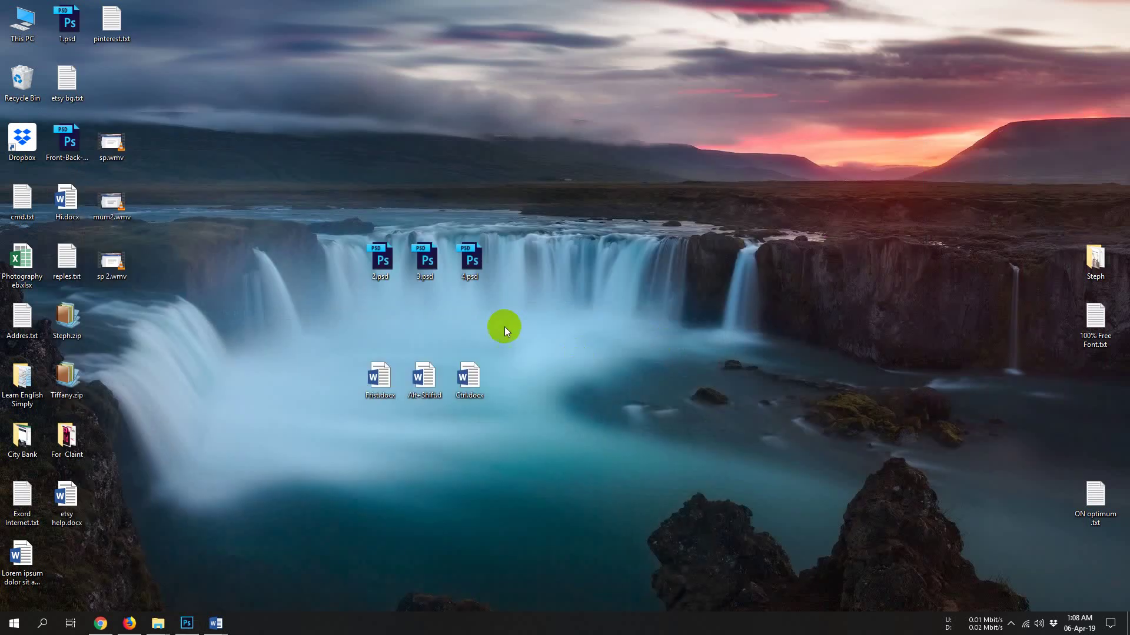
{"action": "double_click", "coordinate": [386, 278]}
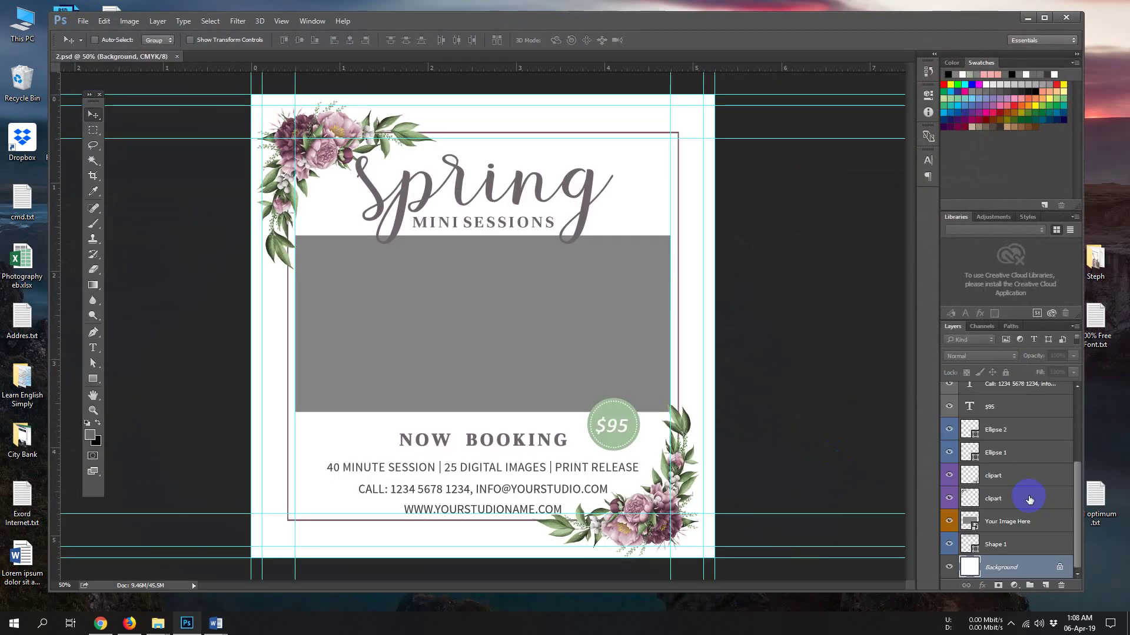
{"action": "double_click", "coordinate": [975, 526]}
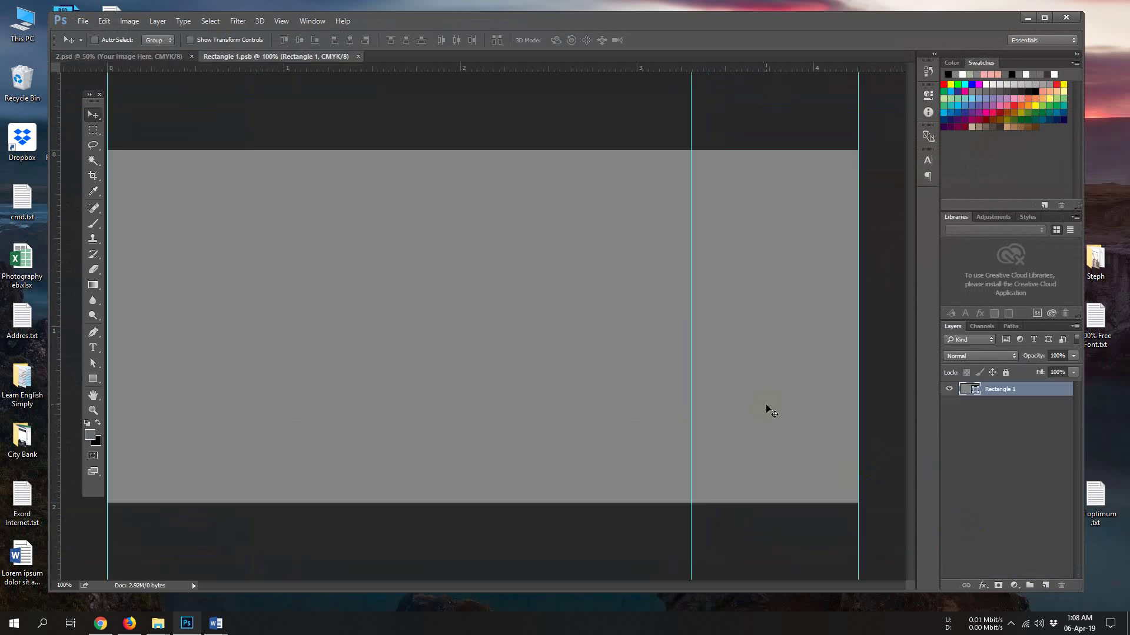
Place 3.JPG as an embedded image in the smart object and enlarge it from its centre to about 43.35%
{"action": "key", "text": "ctrl+minus"}
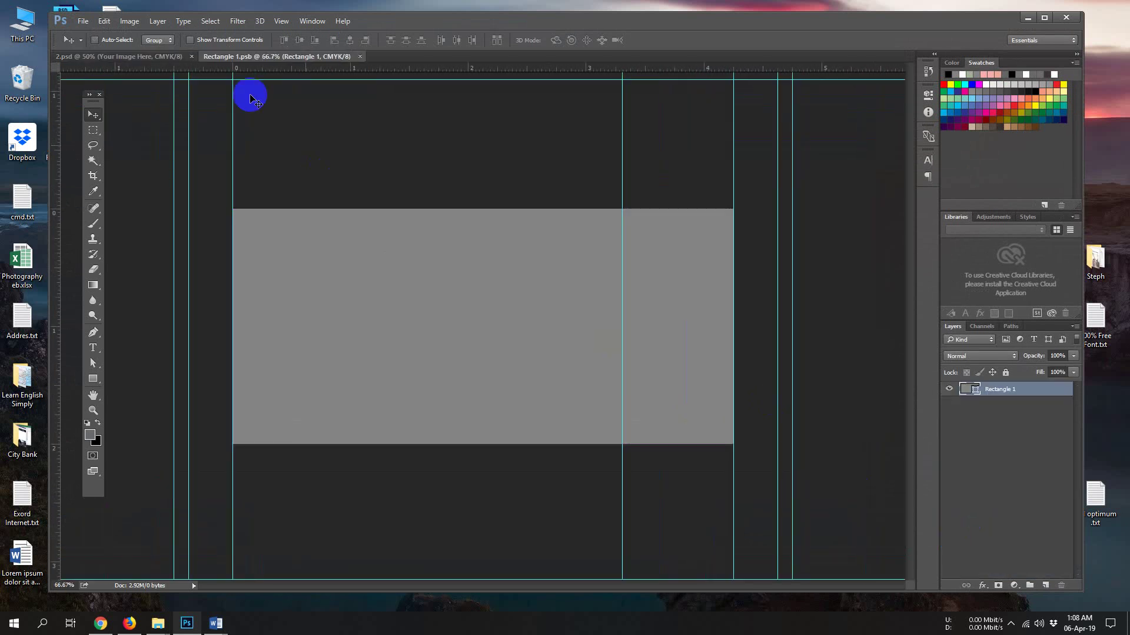
{"action": "left_click", "coordinate": [83, 21]}
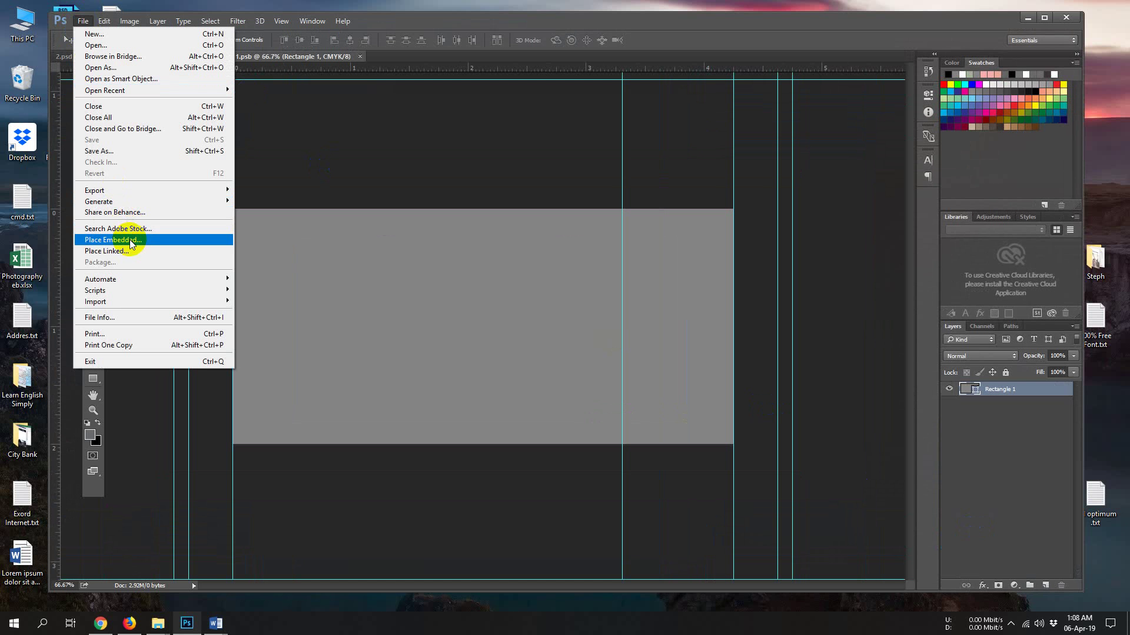
{"action": "left_click", "coordinate": [131, 244]}
{"action": "left_click", "coordinate": [185, 107]}
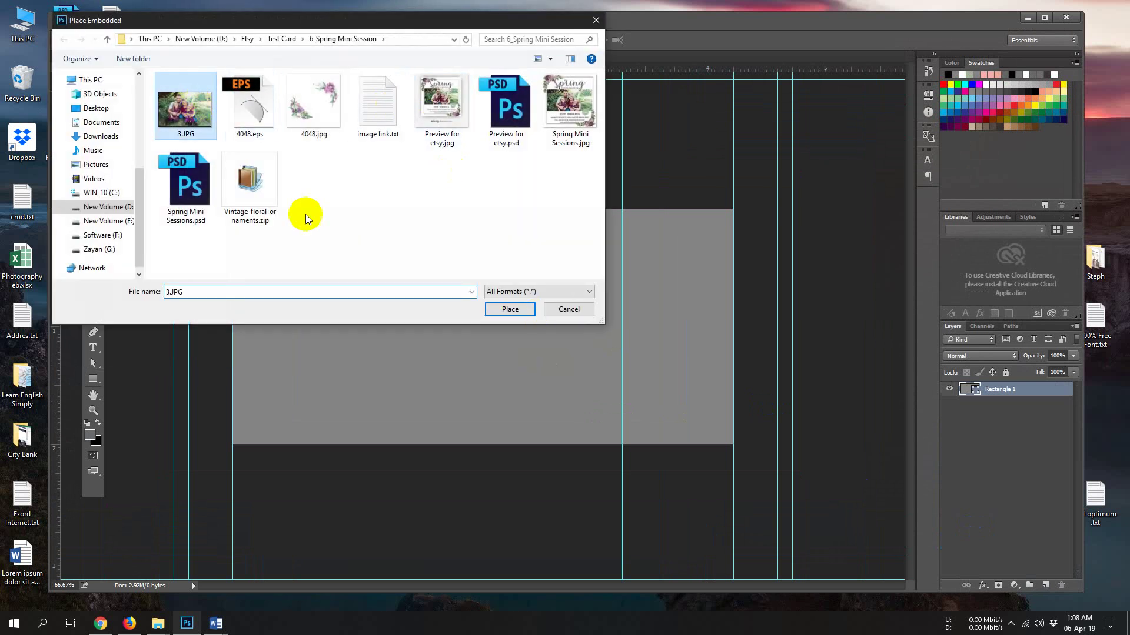
{"action": "left_click", "coordinate": [509, 309]}
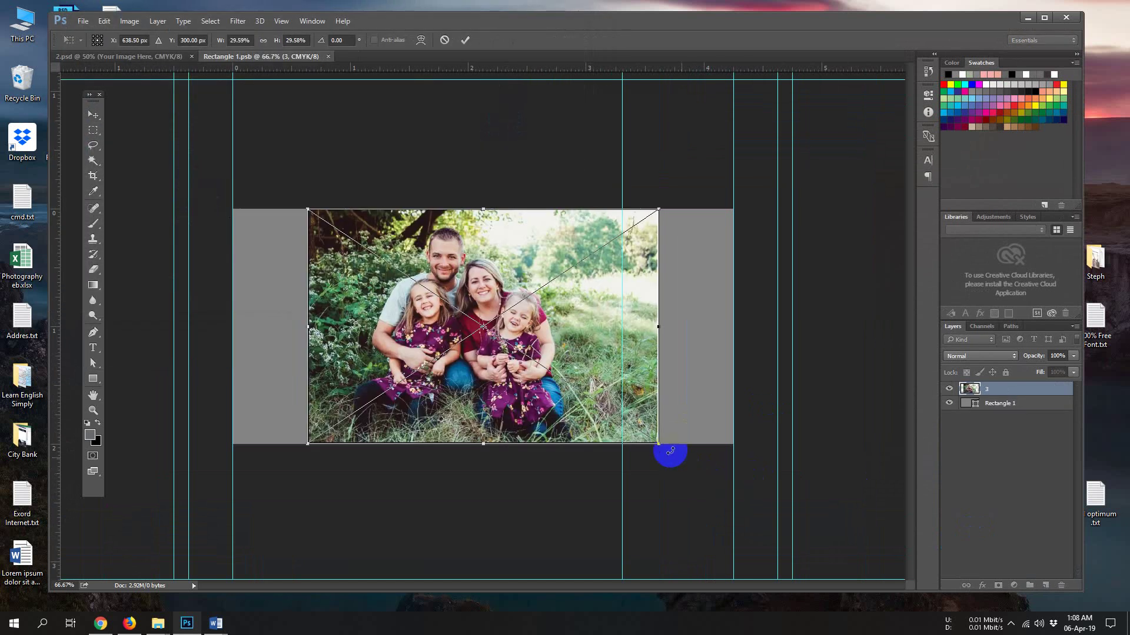
{"action": "left_click_drag", "start_coordinate": [657, 445], "coordinate": [739, 496]}
Switch to Word and highlight the shortcut text in Alt+Shift.docx, then return to the smart object
{"action": "left_click", "coordinate": [210, 626]}
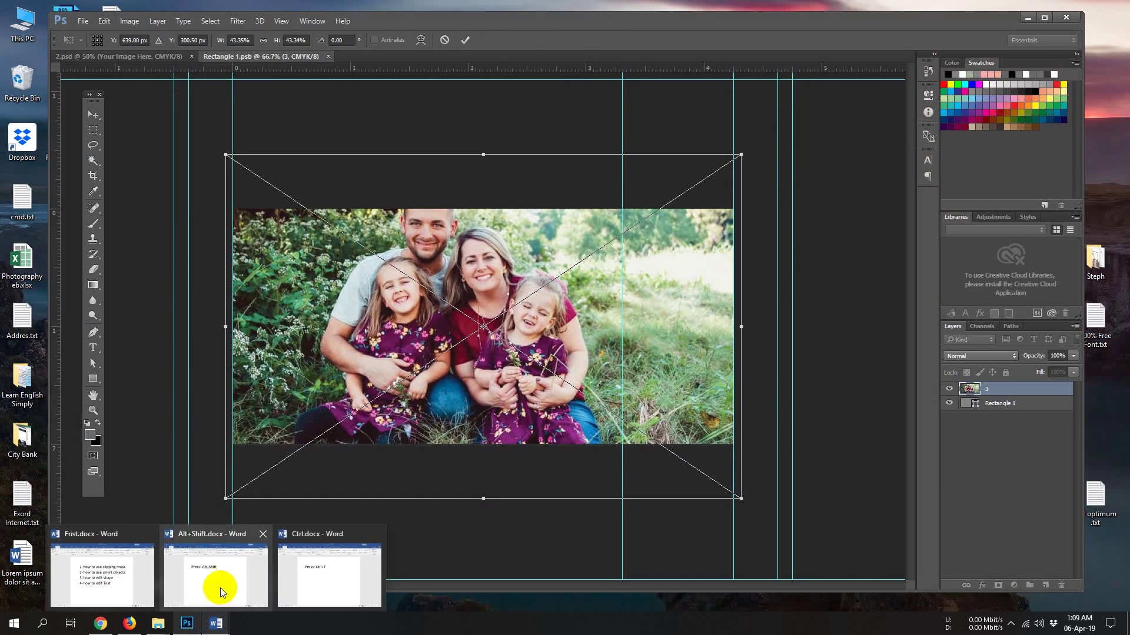
{"action": "left_click", "coordinate": [221, 584]}
{"action": "left_click", "coordinate": [486, 423]}
{"action": "left_click_drag", "start_coordinate": [371, 260], "coordinate": [481, 262]}
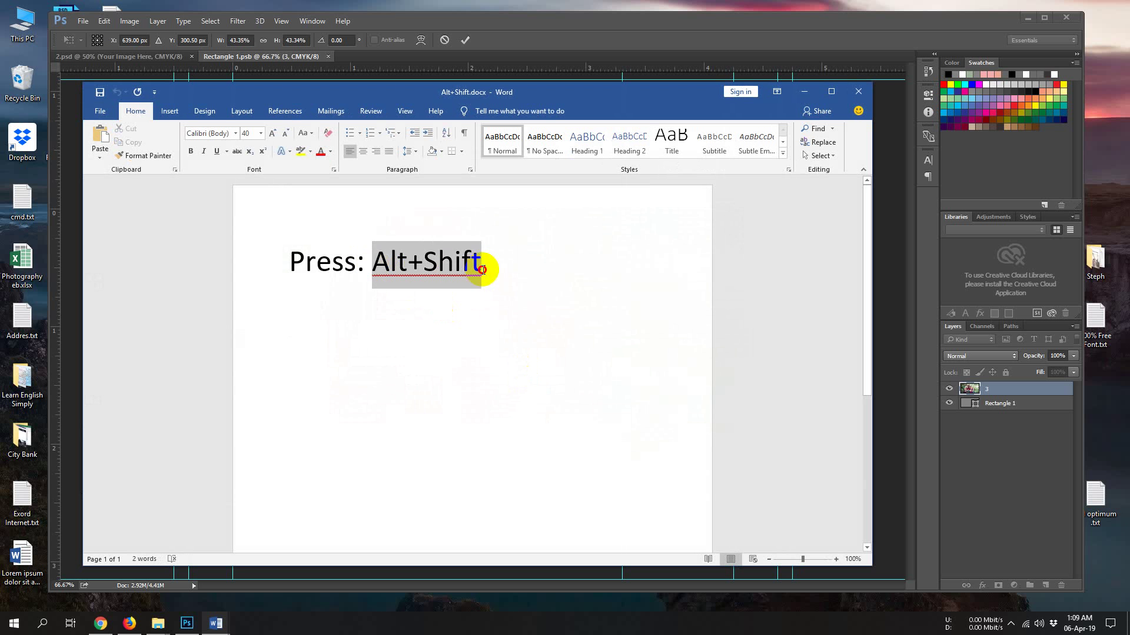
{"action": "left_click", "coordinate": [807, 91]}
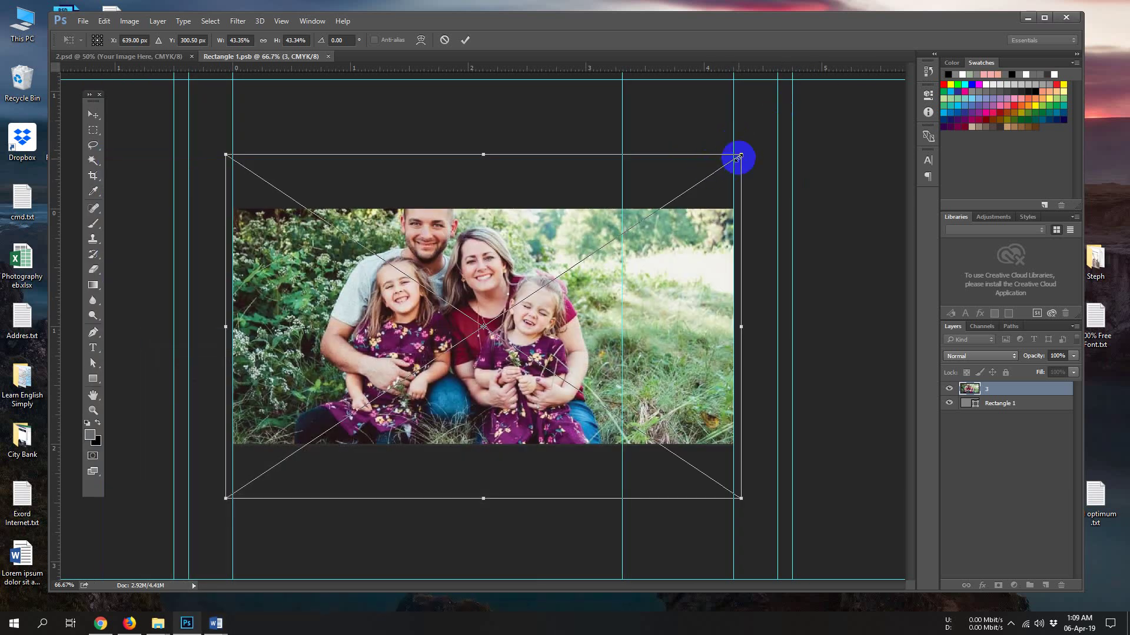
Scale the placed photo to about 42.75%, move it down to Y 347.5 px, and apply the placement
{"action": "mouse_move", "coordinate": [741, 157]}
{"action": "left_mouse_down"}
{"action": "mouse_move", "coordinate": [759, 147]}
{"action": "mouse_move", "coordinate": [734, 160]}
{"action": "left_mouse_up"}
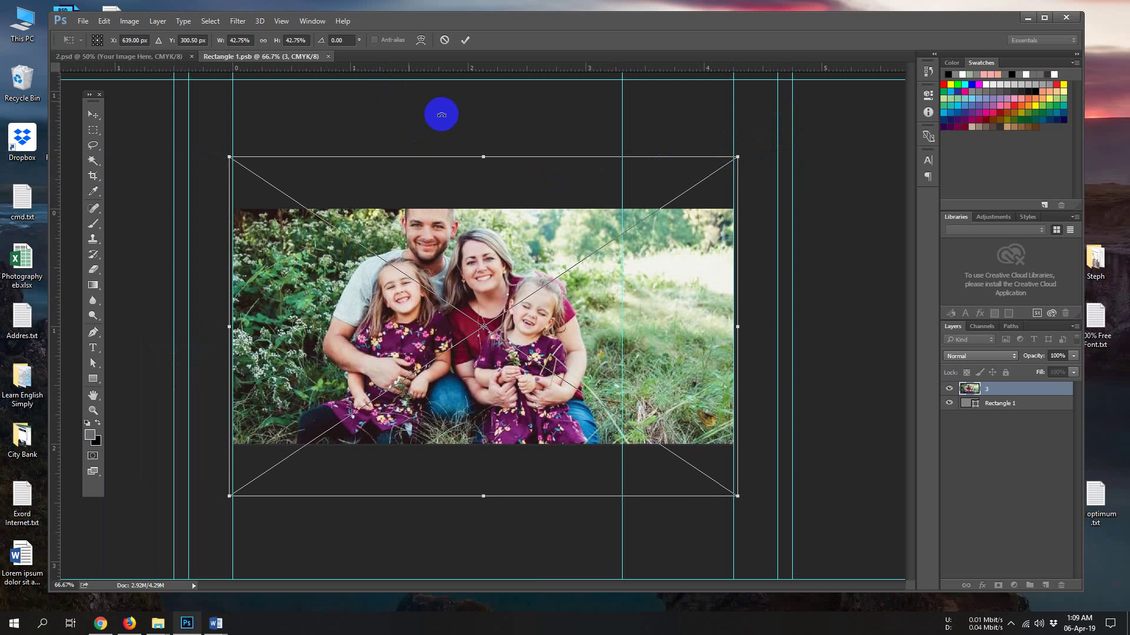
{"action": "key", "text": "Down"}
{"action": "key", "text": "Down"}
{"action": "key", "text": "Down"}
{"action": "key", "text": "Down"}
{"action": "key", "text": "Down"}
{"action": "key", "text": "Down"}
{"action": "key", "text": "Down"}
{"action": "key", "text": "Down"}
{"action": "key", "text": "Down"}
{"action": "key", "text": "Down"}
{"action": "key", "text": "Down"}
{"action": "key", "text": "Down"}
{"action": "key", "text": "Down"}
{"action": "key", "text": "Down"}
{"action": "key", "text": "Down"}
{"action": "key", "text": "Down"}
{"action": "key", "text": "Down"}
{"action": "key", "text": "Down"}
{"action": "key", "text": "Down"}
{"action": "key", "text": "Down"}
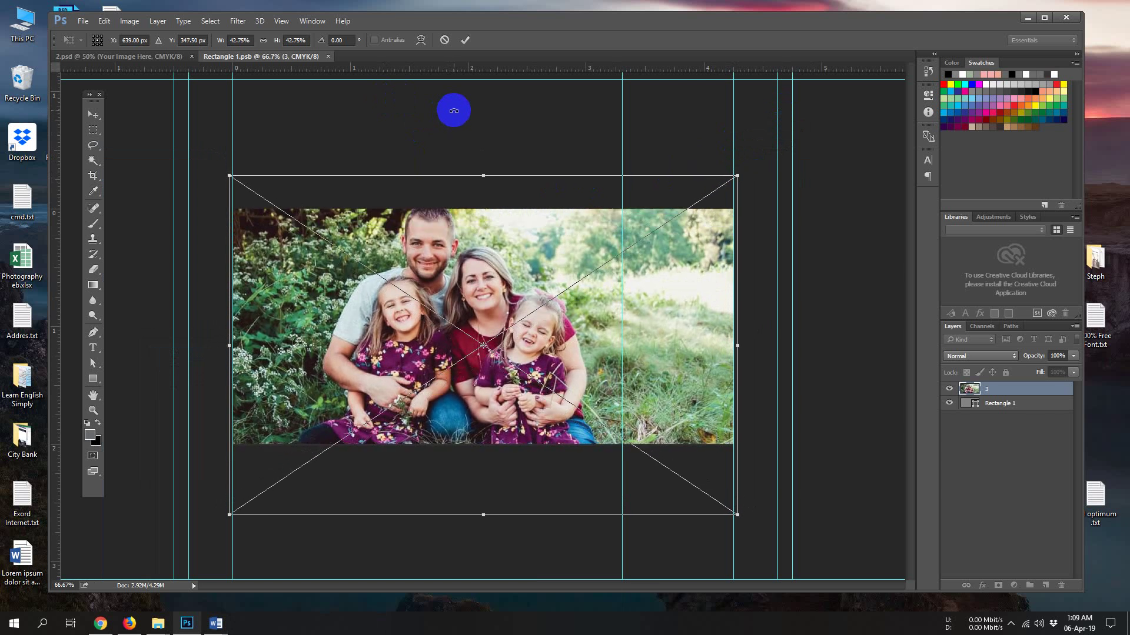
{"action": "left_click", "coordinate": [464, 40]}
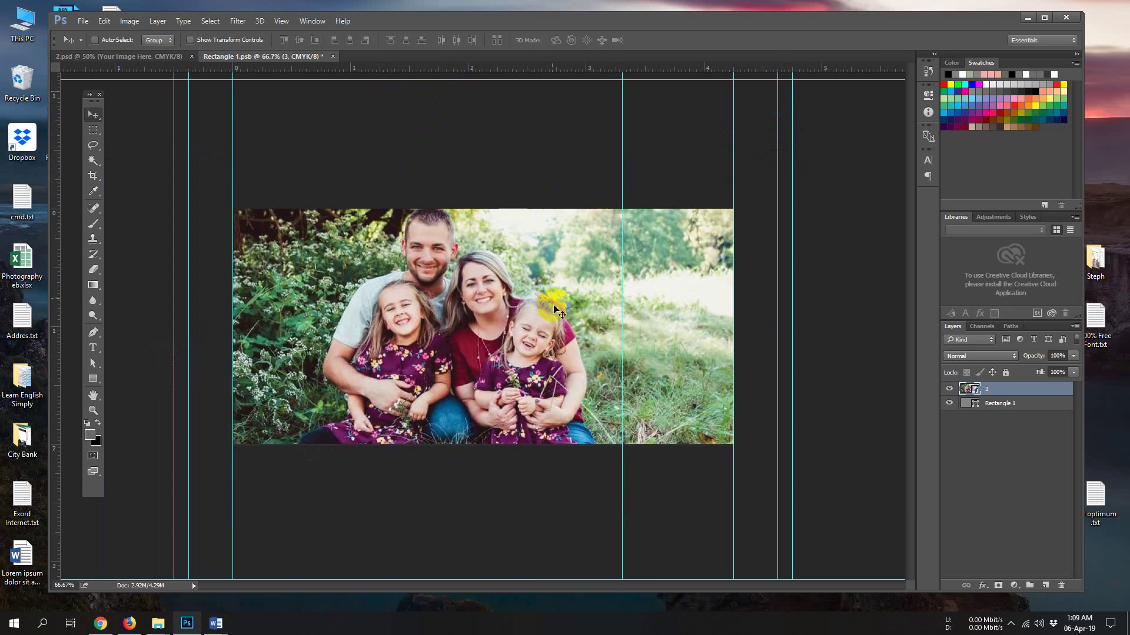
Save the smart object's contents and close Rectangle 1.psb to update the flyer
{"action": "left_click", "coordinate": [84, 22]}
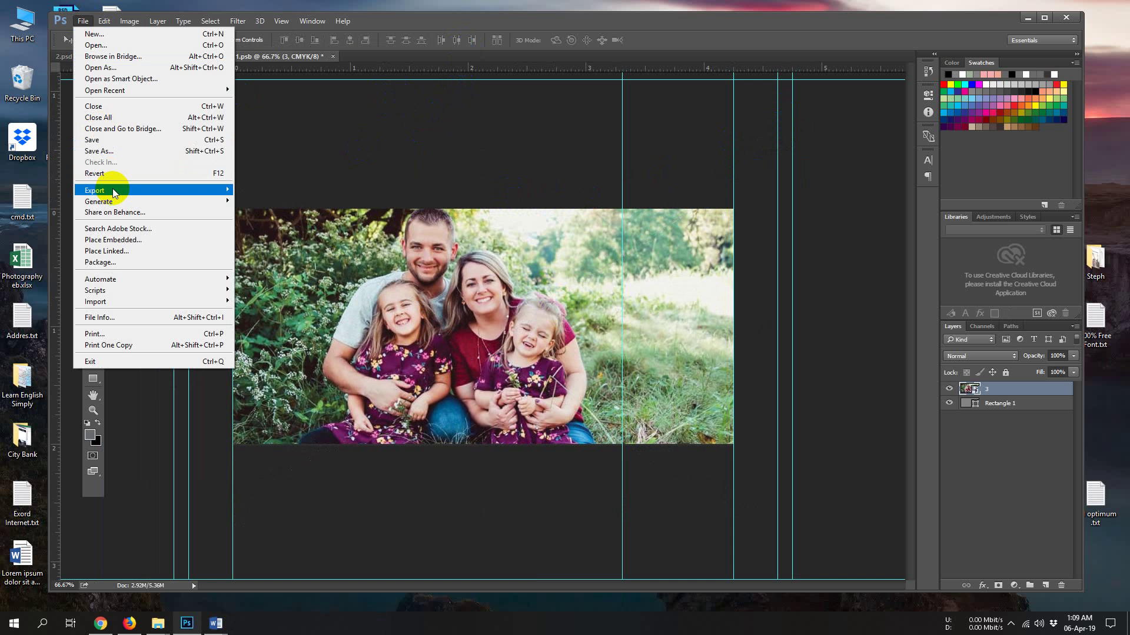
{"action": "left_click", "coordinate": [109, 140]}
{"action": "left_click", "coordinate": [333, 56]}
Save the updated flyer 2.psd and close it
{"action": "left_click", "coordinate": [83, 21]}
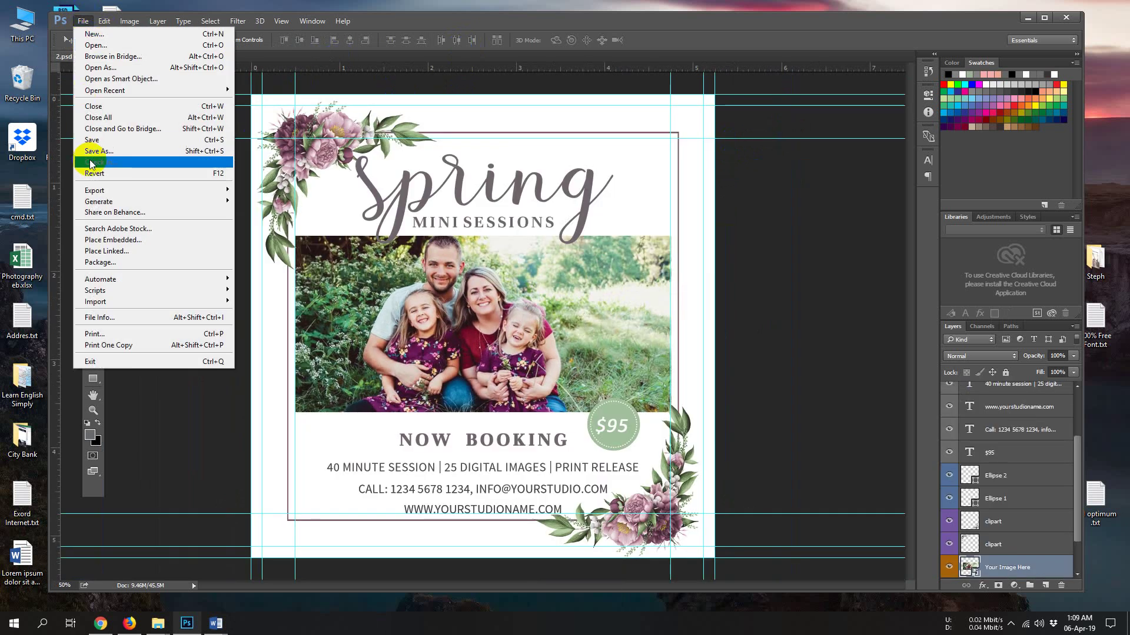
{"action": "left_click", "coordinate": [110, 140]}
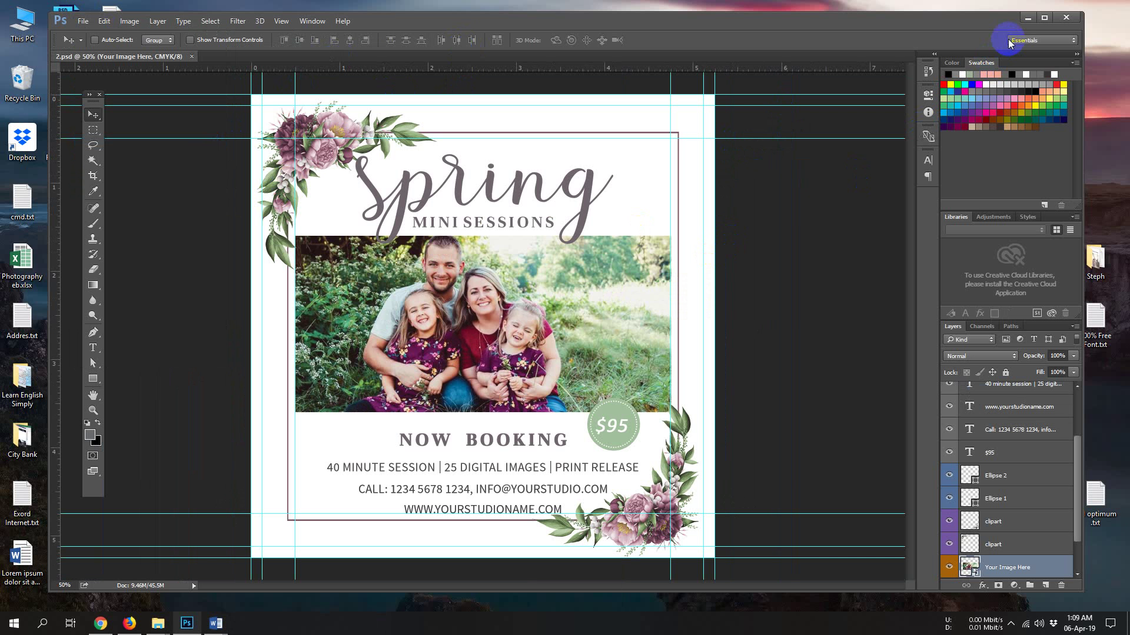
{"action": "left_click", "coordinate": [191, 57]}
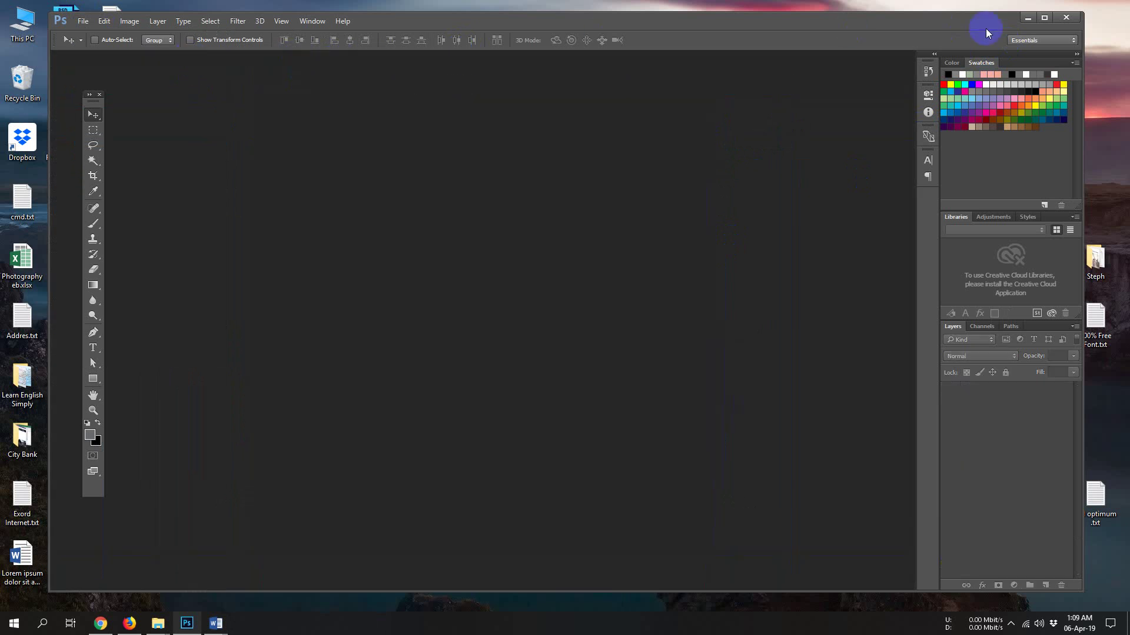
Open 3.psd from the desktop
{"action": "left_click", "coordinate": [1024, 18]}
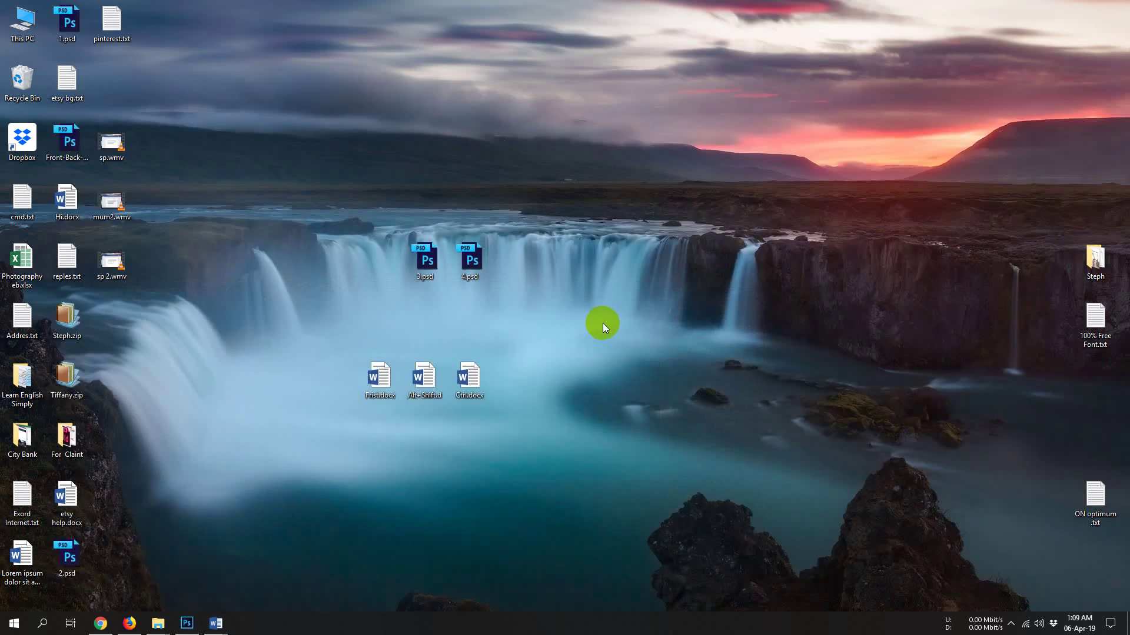
{"action": "double_click", "coordinate": [427, 261]}
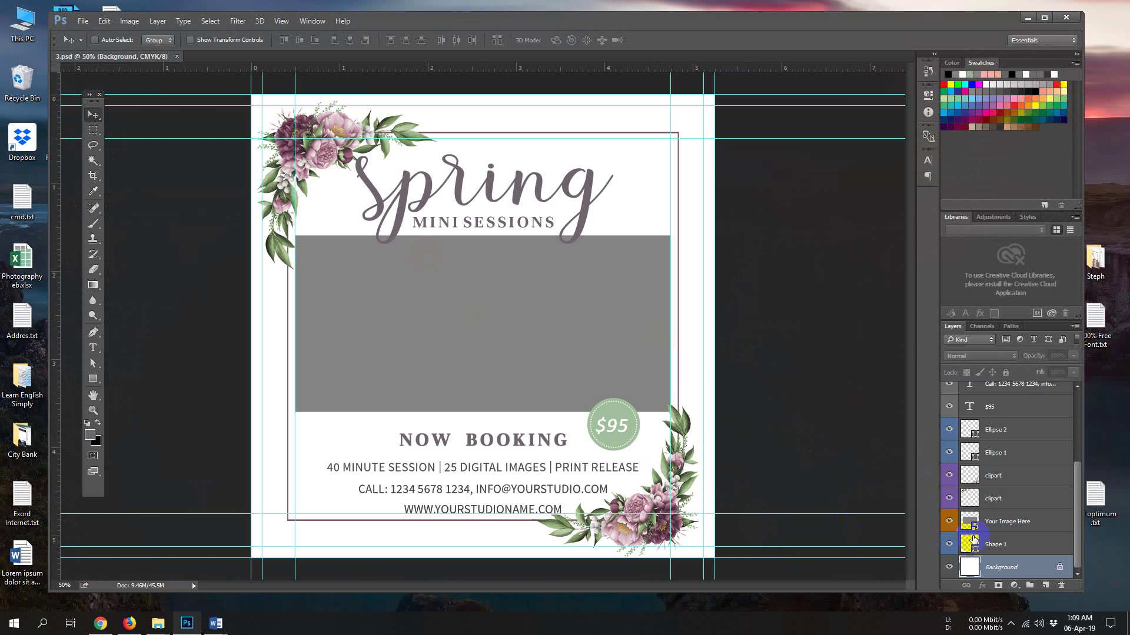
Recolor the Ellipse 1 price badge with leaf green 7a9564 sampled from the floral clipart
{"action": "left_click_drag", "start_coordinate": [971, 539], "coordinate": [989, 474]}
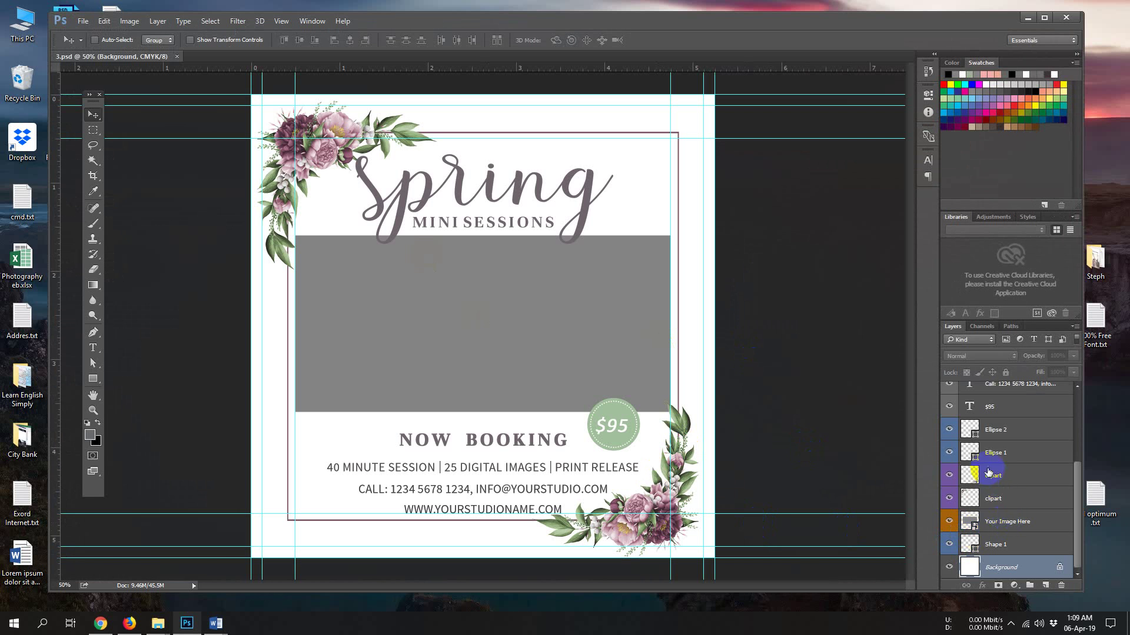
{"action": "left_click", "coordinate": [949, 453]}
{"action": "left_click", "coordinate": [949, 453]}
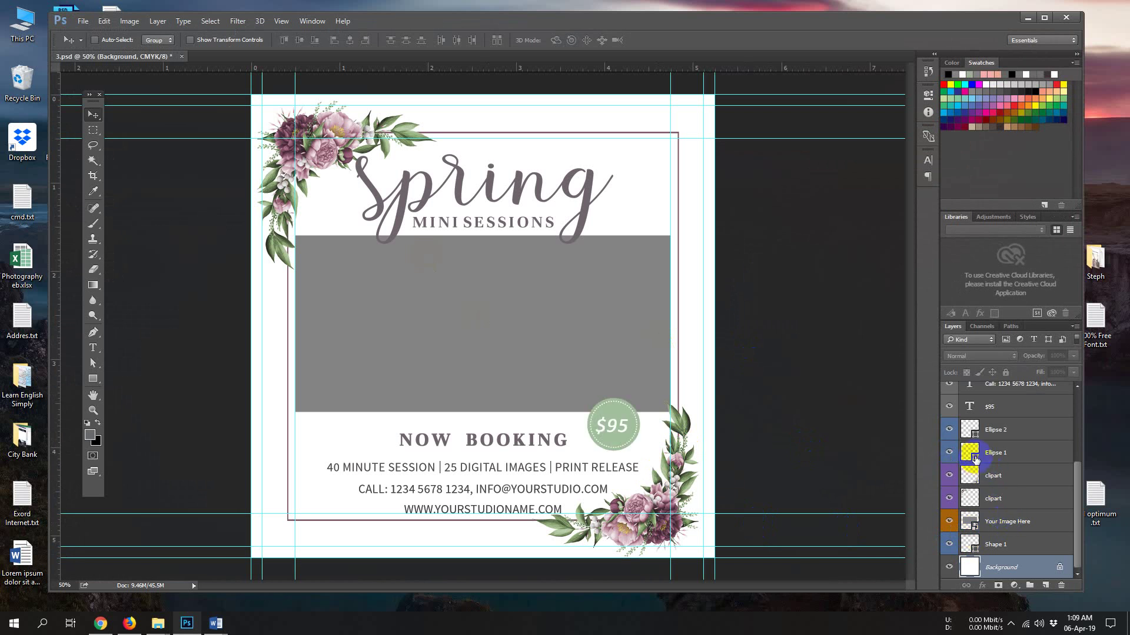
{"action": "left_click", "coordinate": [974, 458]}
{"action": "double_click", "coordinate": [975, 459]}
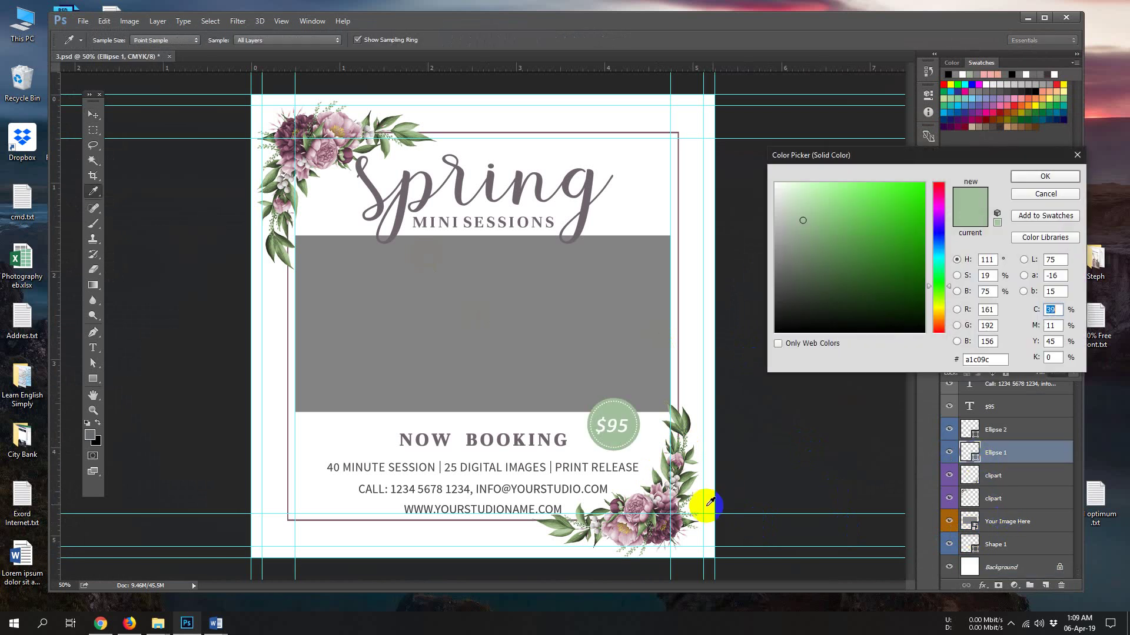
{"action": "left_click", "coordinate": [691, 483]}
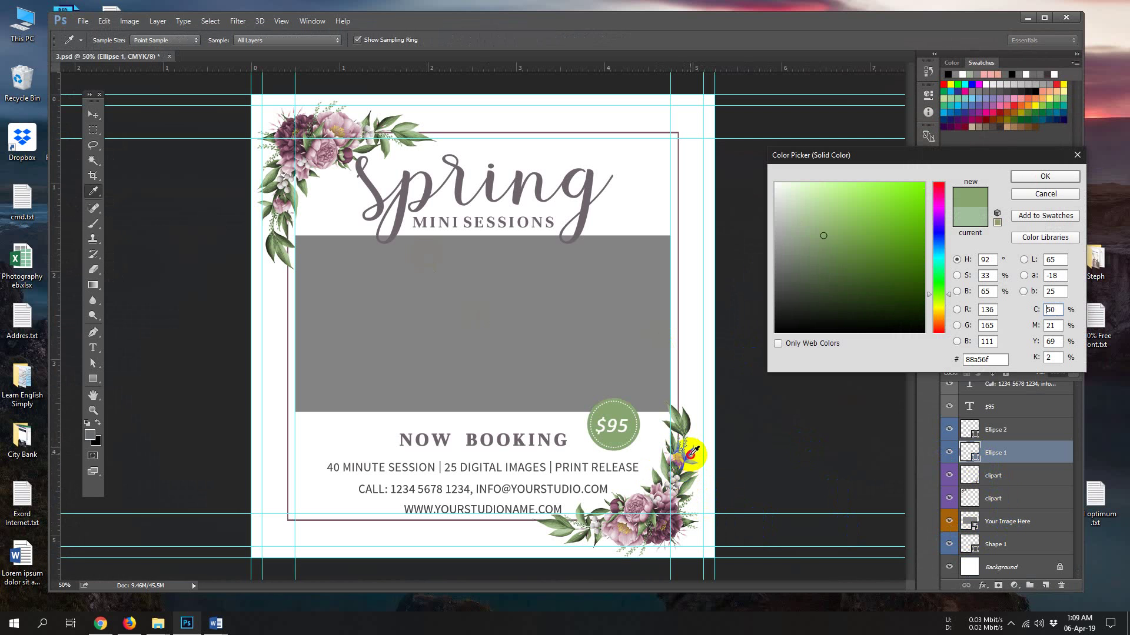
{"action": "left_click", "coordinate": [655, 468]}
{"action": "left_click_drag", "start_coordinate": [667, 463], "coordinate": [662, 432]}
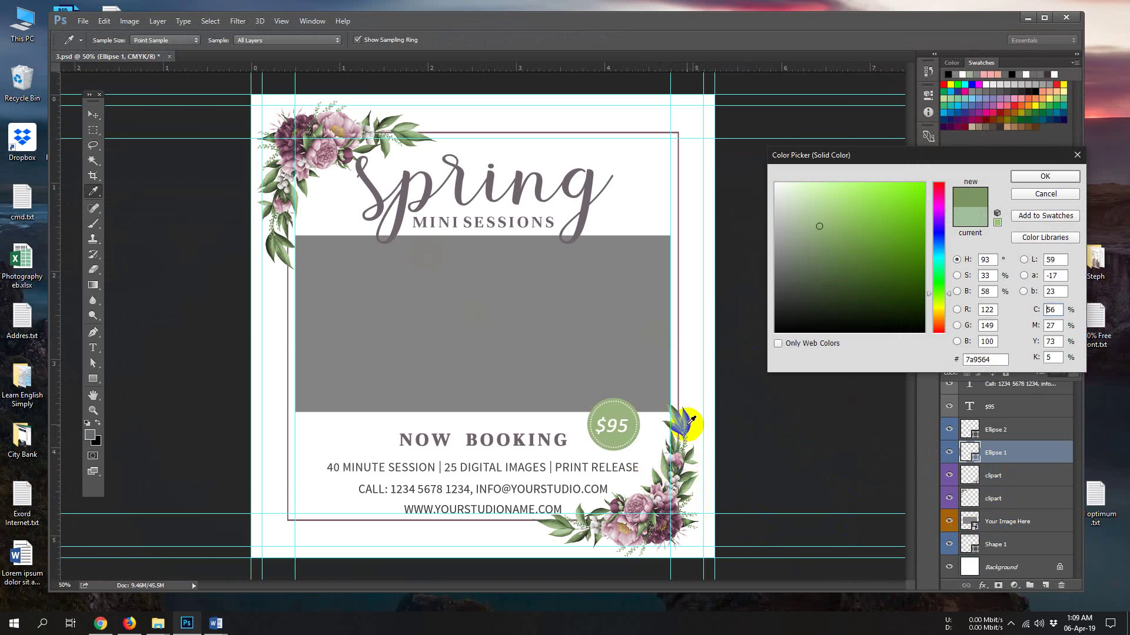
{"action": "left_click", "coordinate": [1027, 179]}
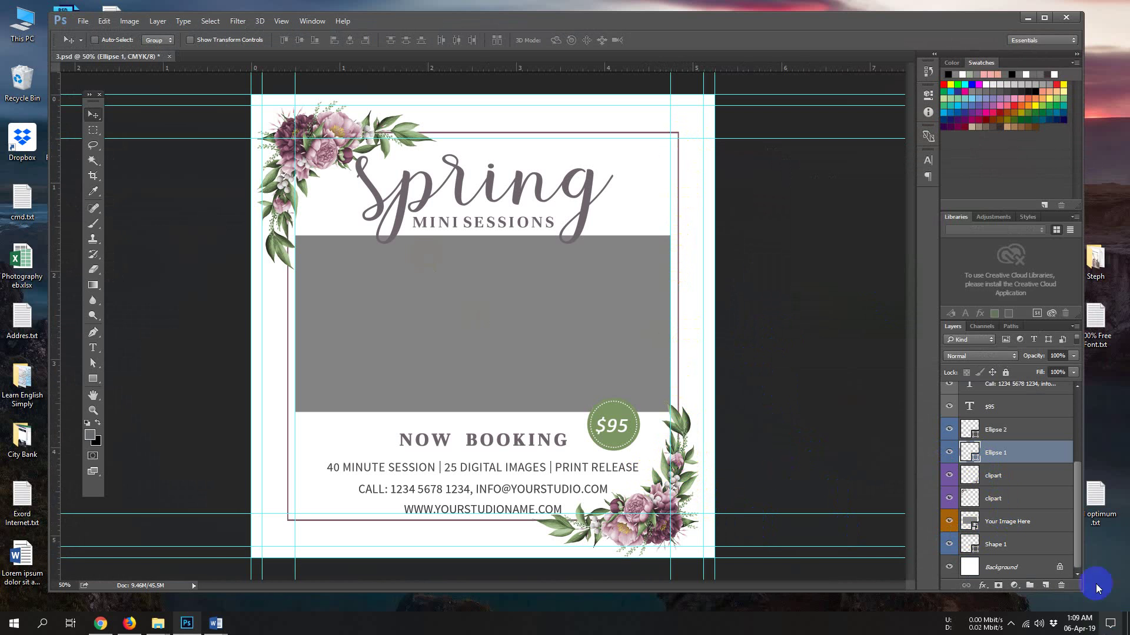
Recolor the Shape 1 border frame with dark brown 61451f sampled from the floral clipart
{"action": "left_click", "coordinate": [975, 549]}
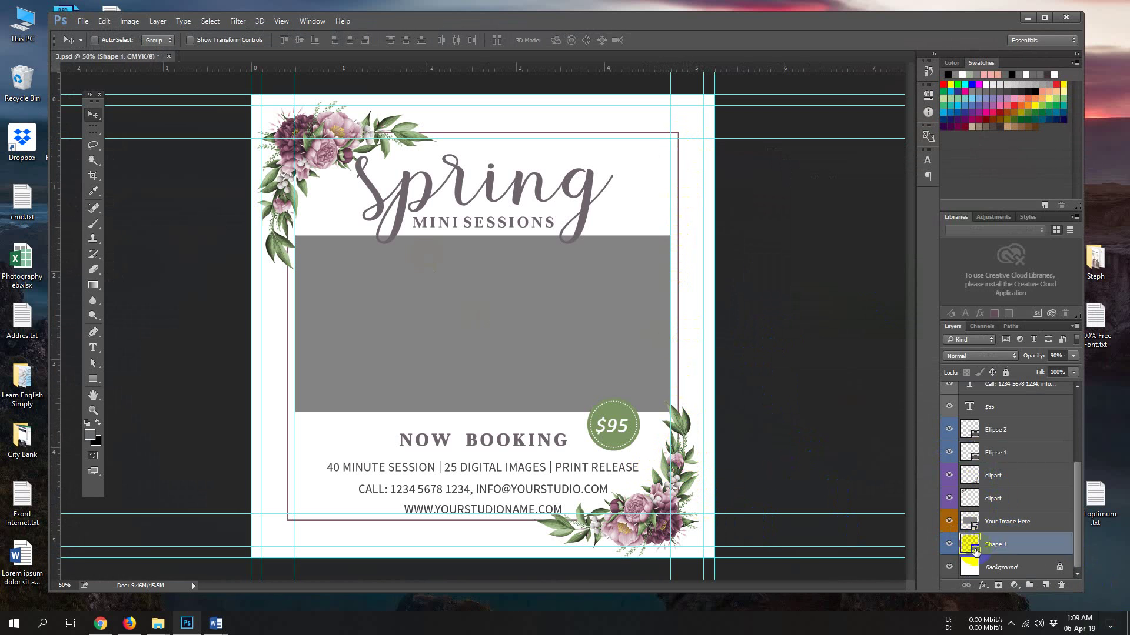
{"action": "double_click", "coordinate": [975, 550]}
{"action": "left_click", "coordinate": [690, 421]}
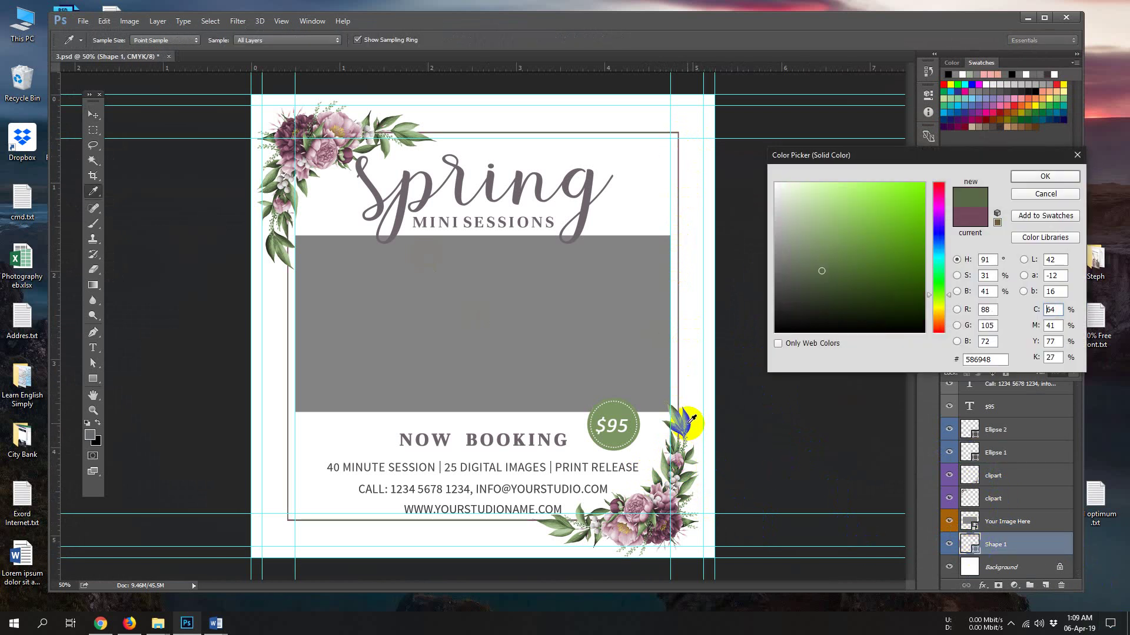
{"action": "left_click", "coordinate": [682, 448]}
{"action": "left_click_drag", "start_coordinate": [680, 478], "coordinate": [674, 507]}
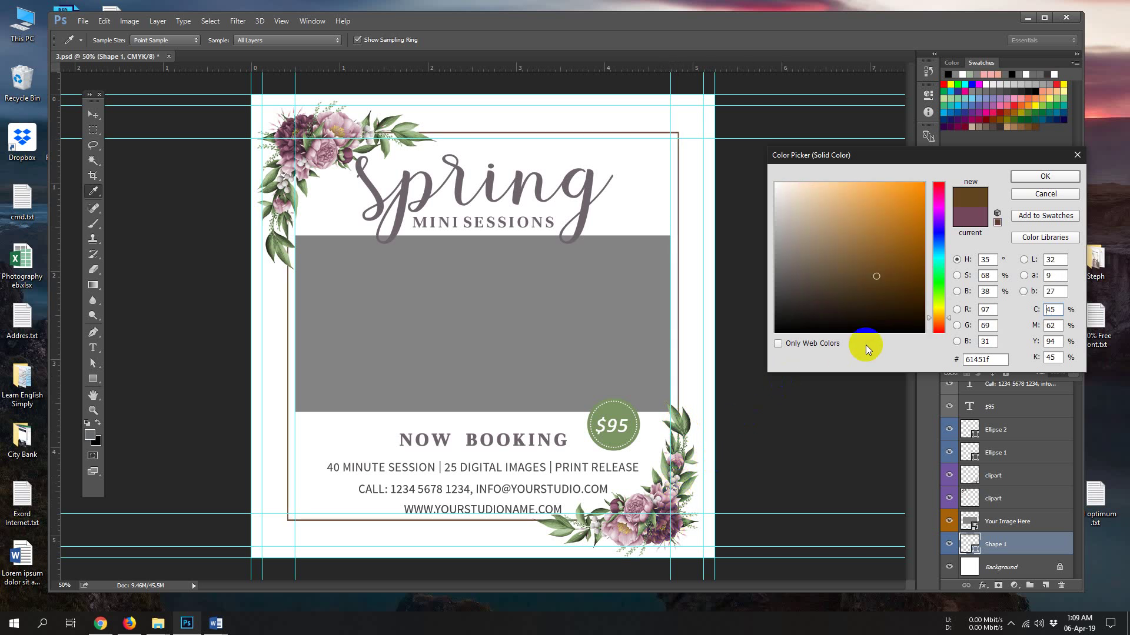
{"action": "left_click", "coordinate": [1028, 177]}
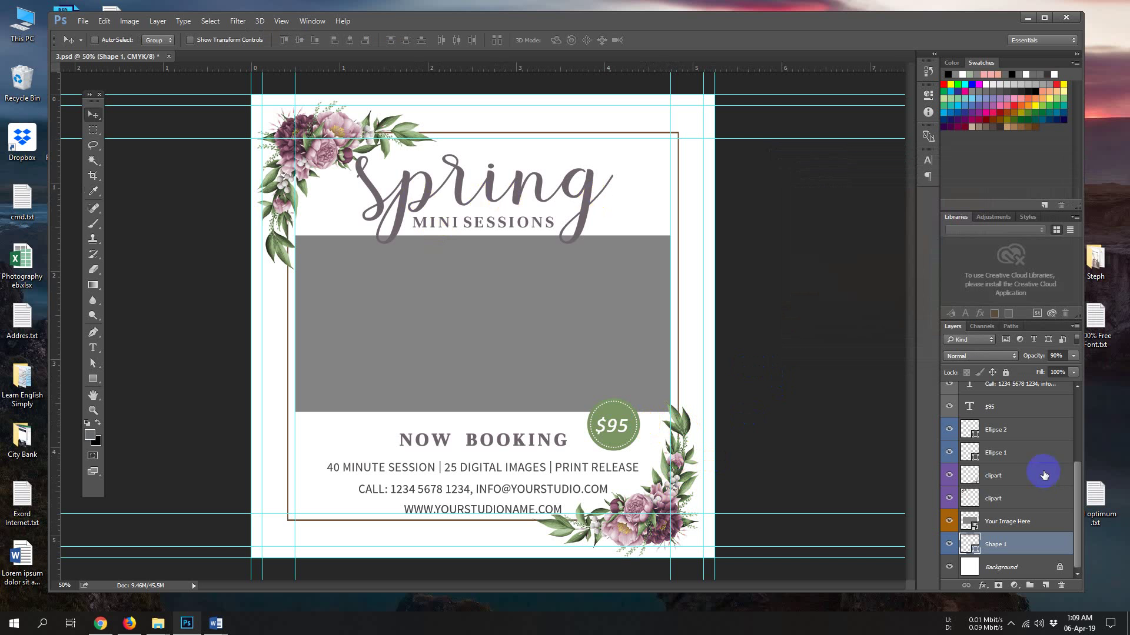
Recolor the spring title shape with dusty pink c396a5 sampled from the flowers of the clipart
{"action": "scroll", "coordinate": [1044, 474], "scroll_direction": "up", "scroll_amount": 4}
{"action": "left_click", "coordinate": [1001, 403]}
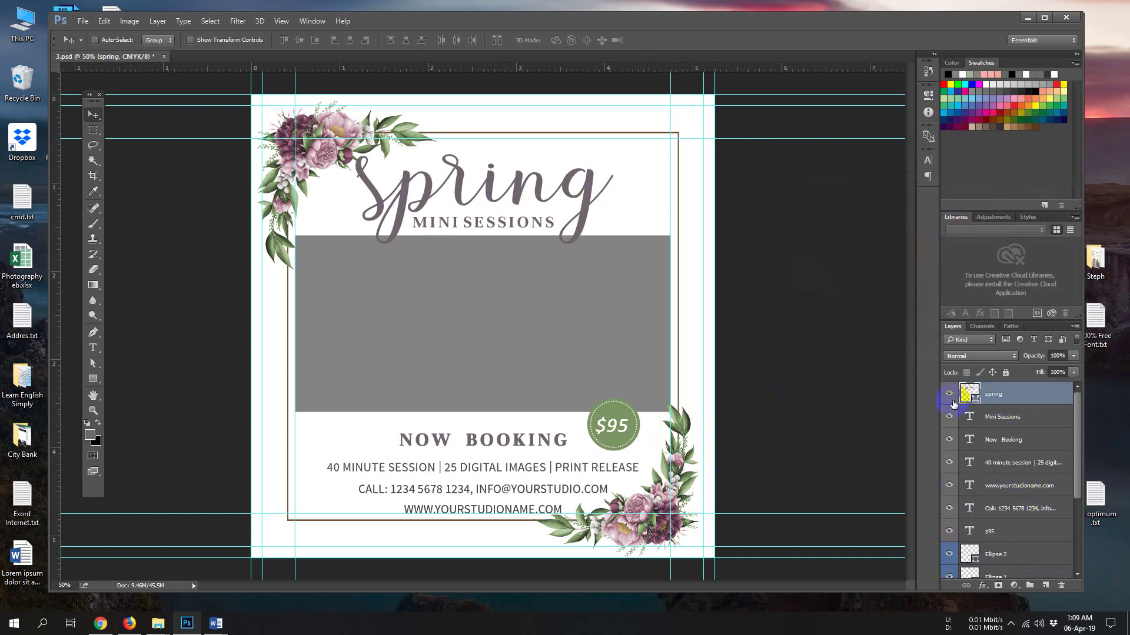
{"action": "left_click", "coordinate": [949, 394]}
{"action": "left_click", "coordinate": [949, 394]}
{"action": "left_click", "coordinate": [949, 395]}
{"action": "left_click", "coordinate": [949, 395]}
{"action": "double_click", "coordinate": [974, 400]}
{"action": "left_click", "coordinate": [597, 419]}
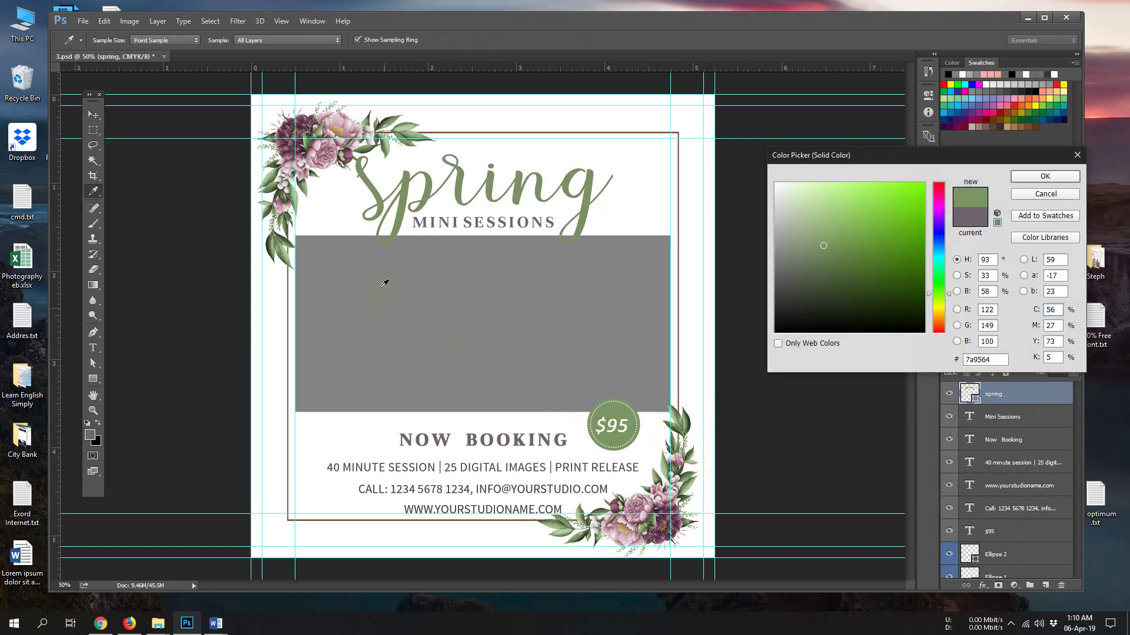
{"action": "left_click", "coordinate": [325, 147]}
{"action": "left_click", "coordinate": [338, 120]}
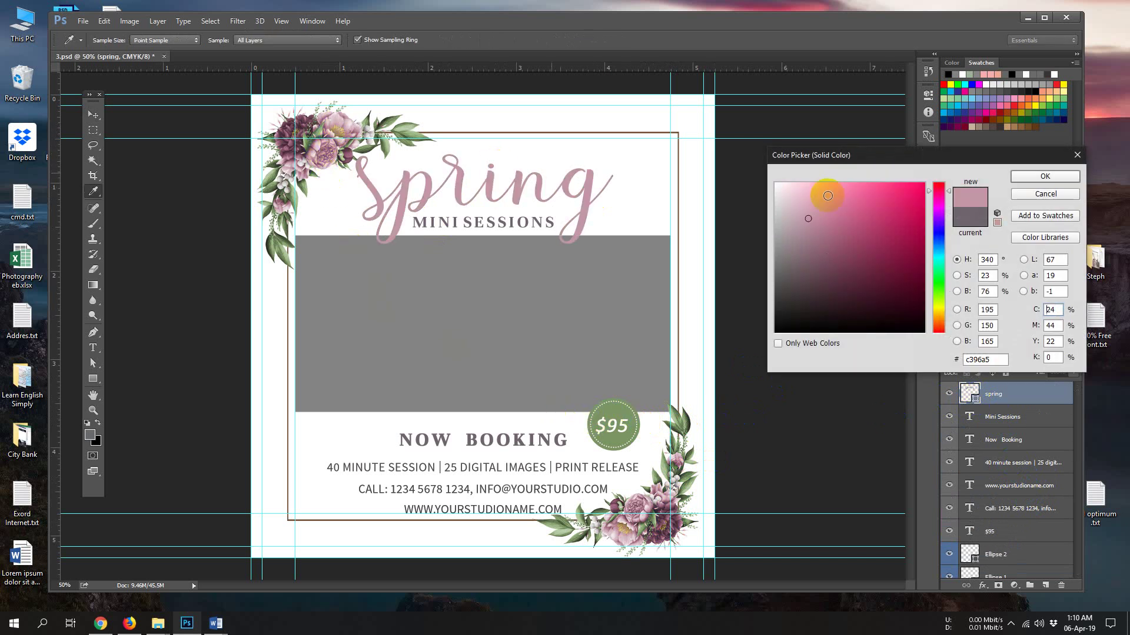
{"action": "left_click", "coordinate": [1041, 180]}
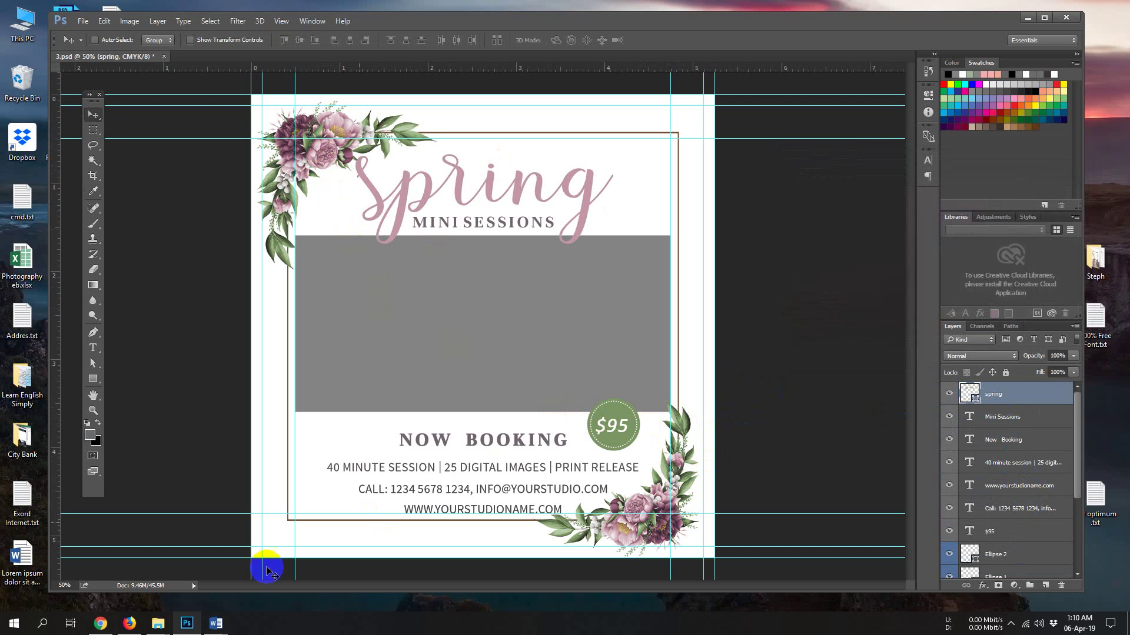
Switch to Ctrl.docx in Word, highlight the shortcut written there, and minimize the document
{"action": "mouse_move", "coordinate": [216, 628]}
{"action": "left_click", "coordinate": [312, 570]}
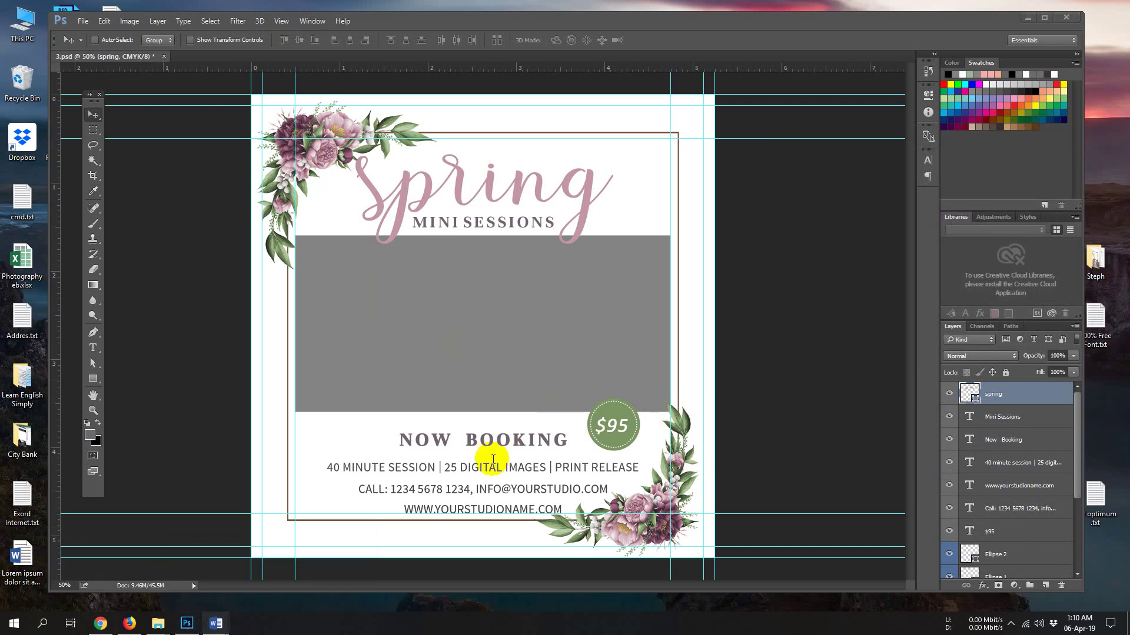
{"action": "left_click_drag", "start_coordinate": [402, 297], "coordinate": [493, 293]}
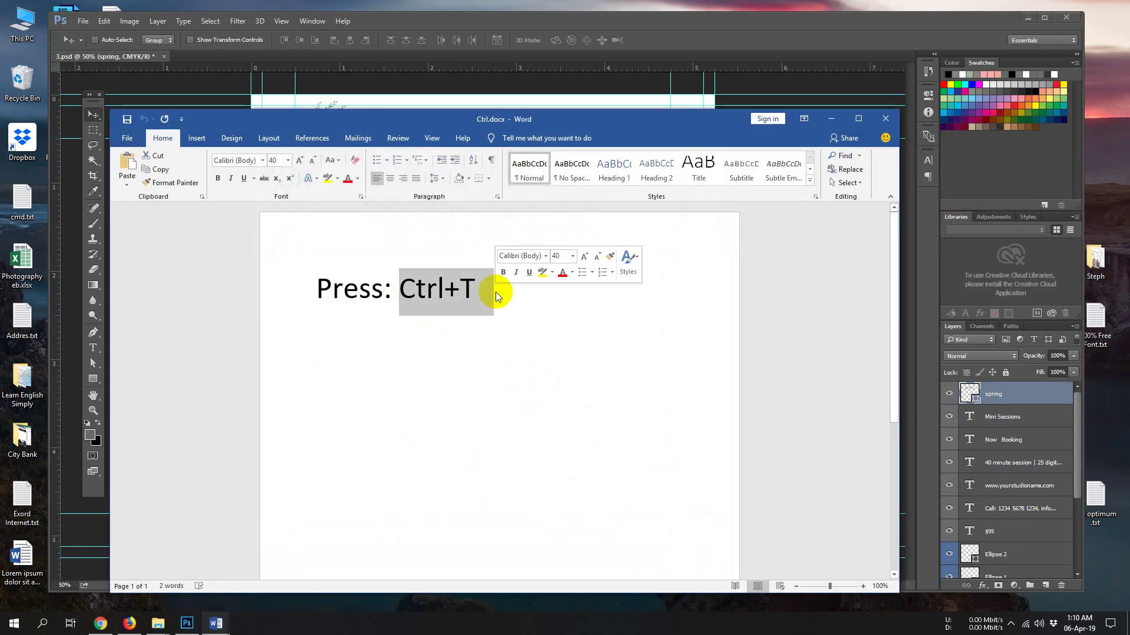
{"action": "left_click", "coordinate": [831, 118]}
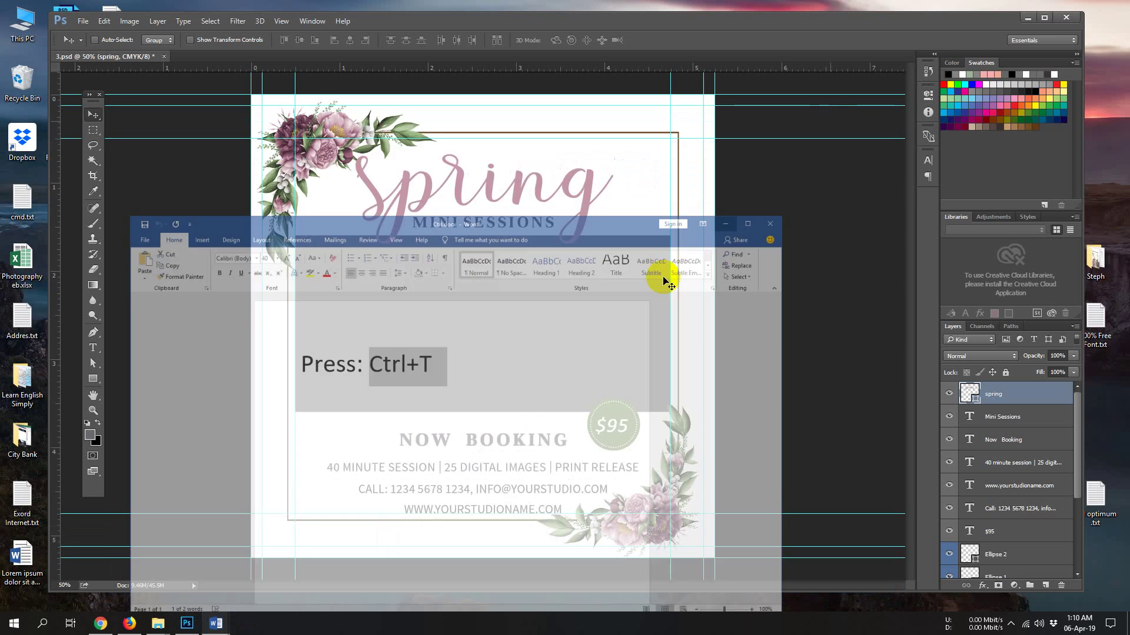
Scale the spring title proportionally about its center to about 96.9% with Free Transform, consulting the shortcut note in Word's Alt+Shift.docx
{"action": "key", "text": "ctrl"}
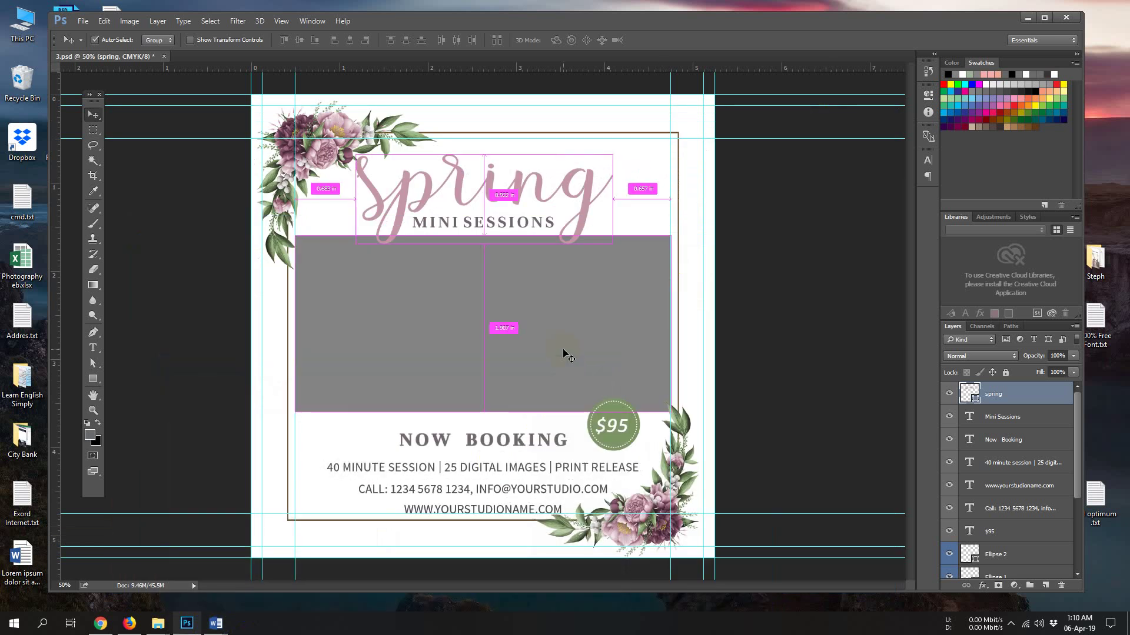
{"action": "key", "text": "ctrl+t"}
{"action": "left_click", "coordinate": [226, 626]}
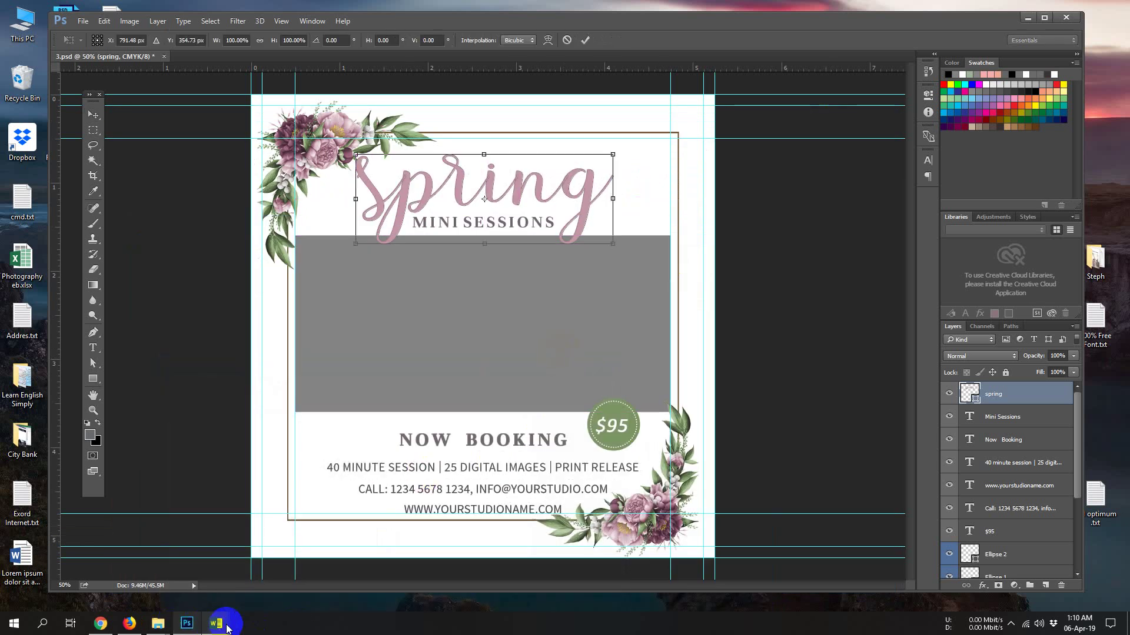
{"action": "left_click", "coordinate": [242, 580]}
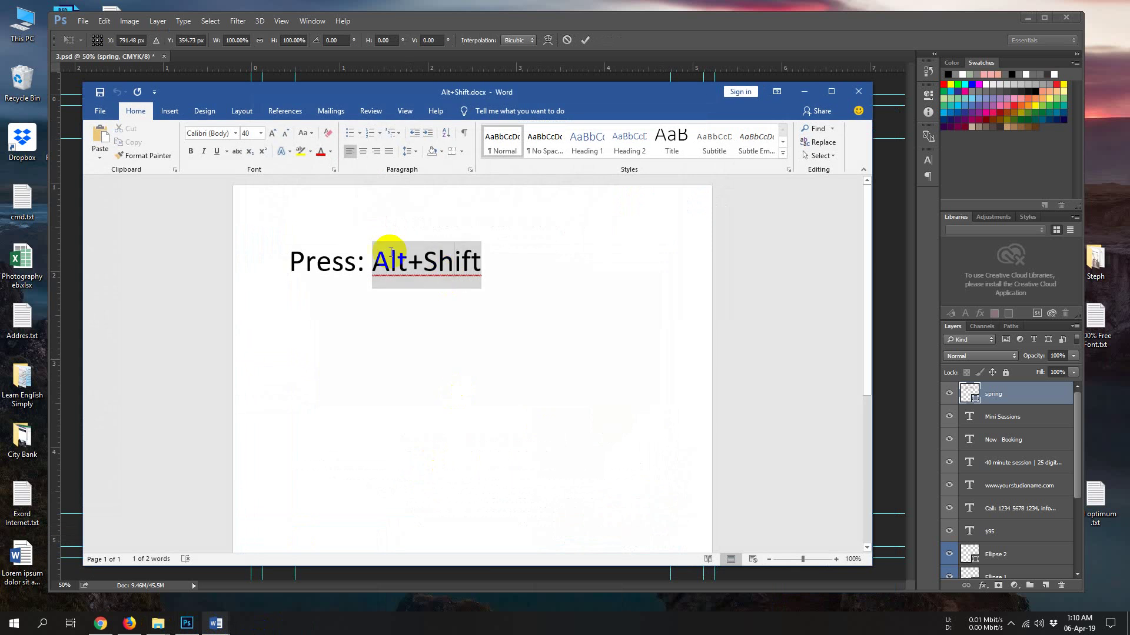
{"action": "left_click_drag", "start_coordinate": [391, 253], "coordinate": [455, 261]}
{"action": "left_click", "coordinate": [802, 93]}
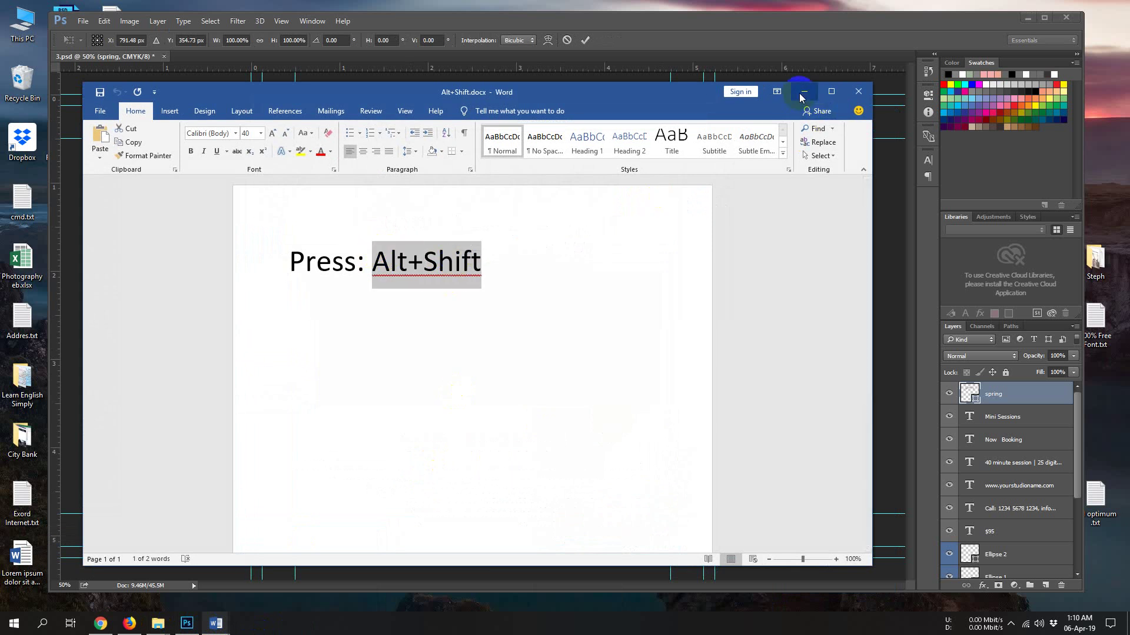
{"action": "mouse_move", "coordinate": [612, 157]}
{"action": "left_mouse_down"}
{"action": "mouse_move", "coordinate": [641, 146]}
{"action": "mouse_move", "coordinate": [598, 167]}
{"action": "mouse_move", "coordinate": [649, 155]}
{"action": "mouse_move", "coordinate": [609, 165]}
{"action": "left_mouse_up"}
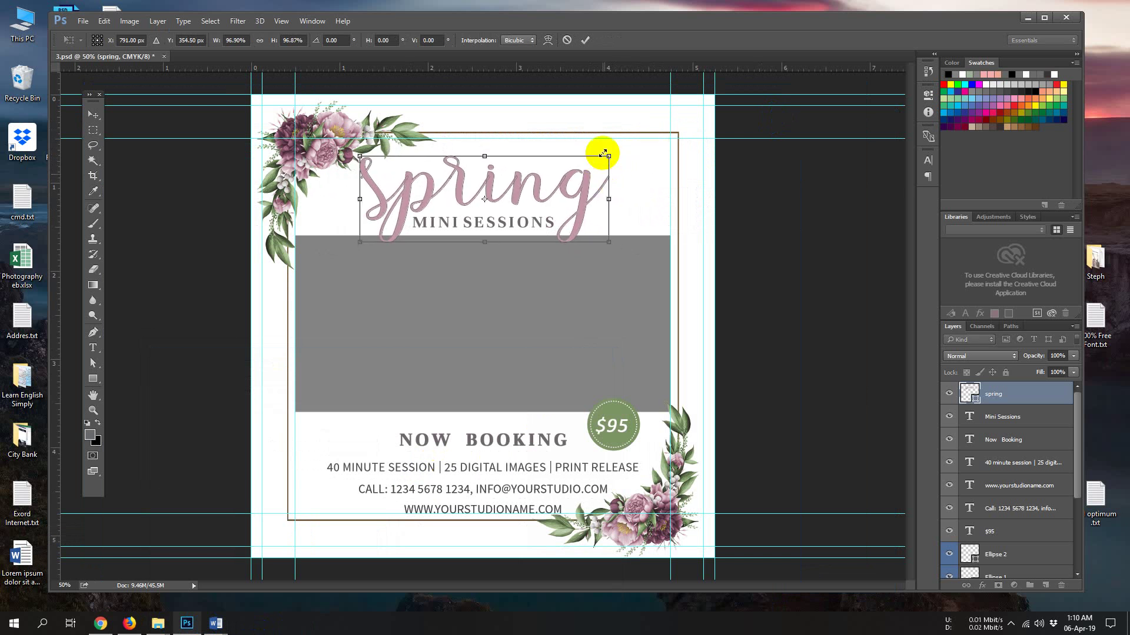
{"action": "left_click", "coordinate": [586, 40]}
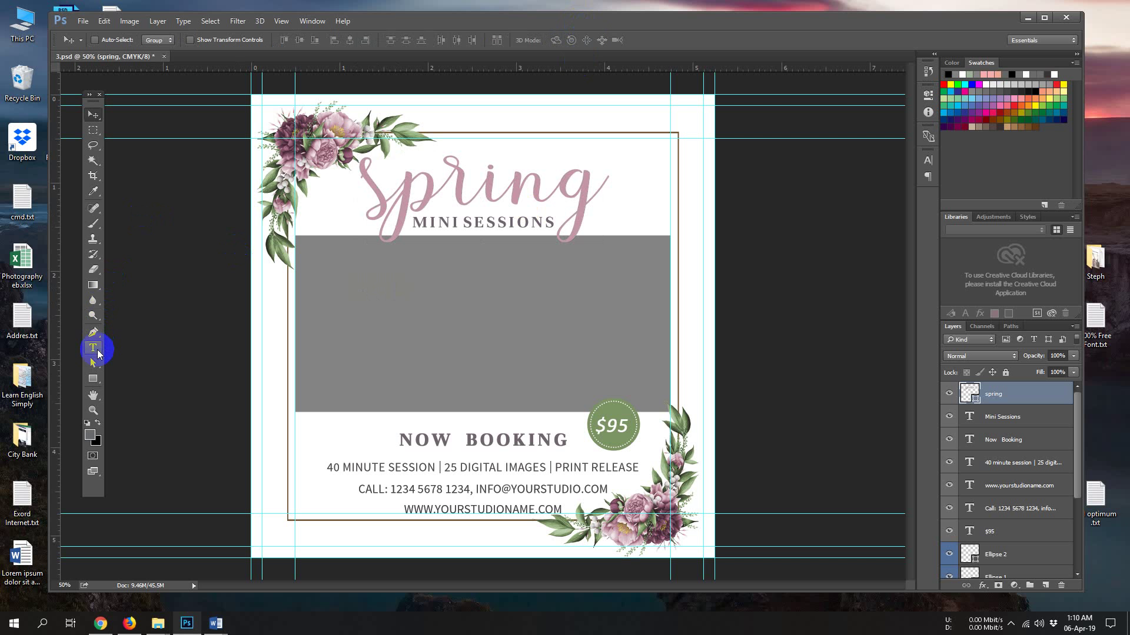
Retype the word "booking" in the Now Booking heading and commit the text
{"action": "left_click", "coordinate": [1012, 440]}
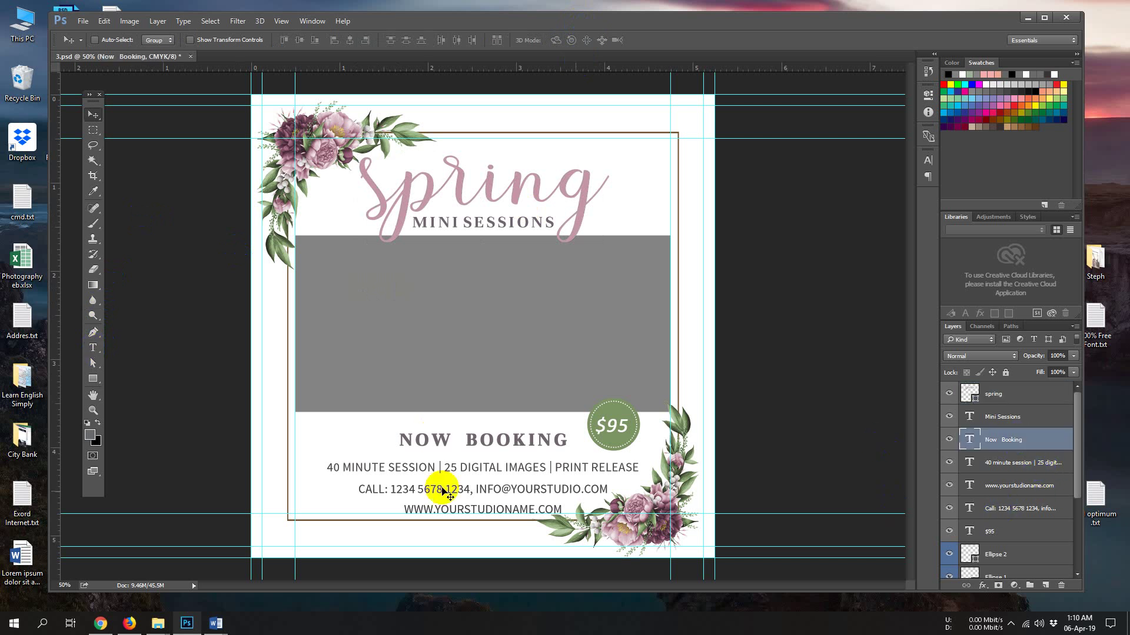
{"action": "left_click", "coordinate": [93, 348]}
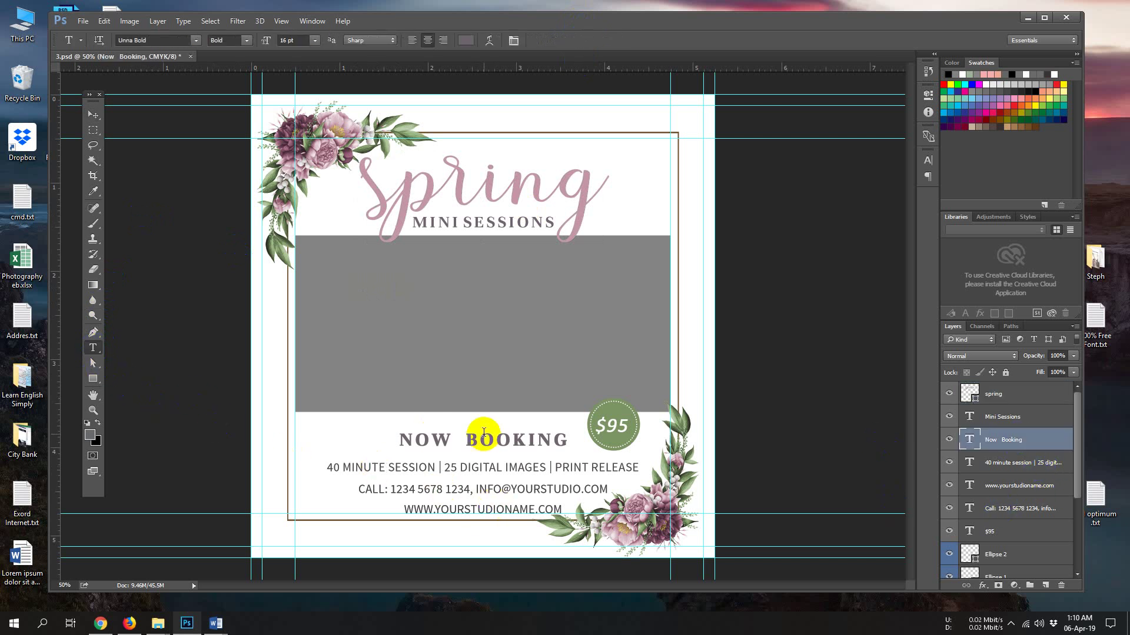
{"action": "left_click_drag", "start_coordinate": [567, 449], "coordinate": [449, 440]}
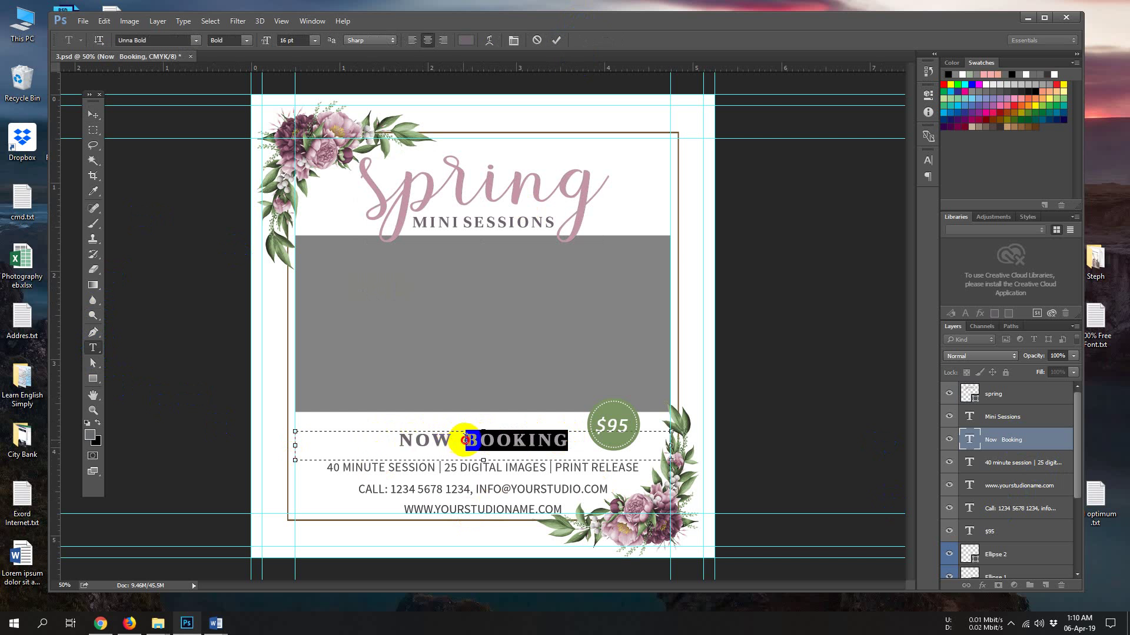
{"action": "type", "text": "BOOKIN"}
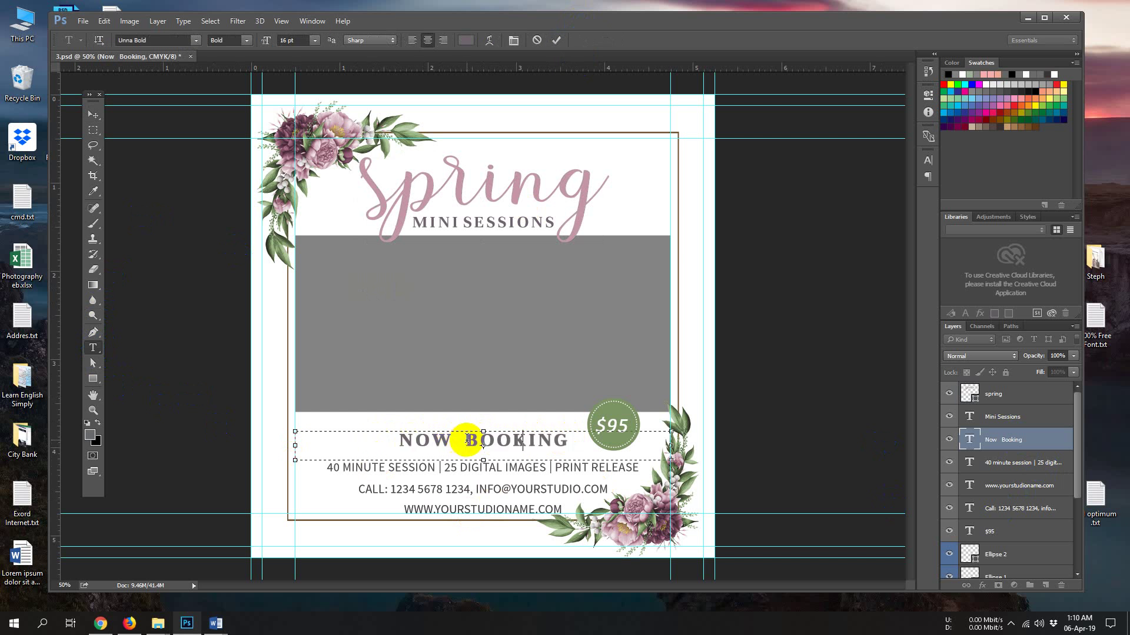
{"action": "type", "text": "G"}
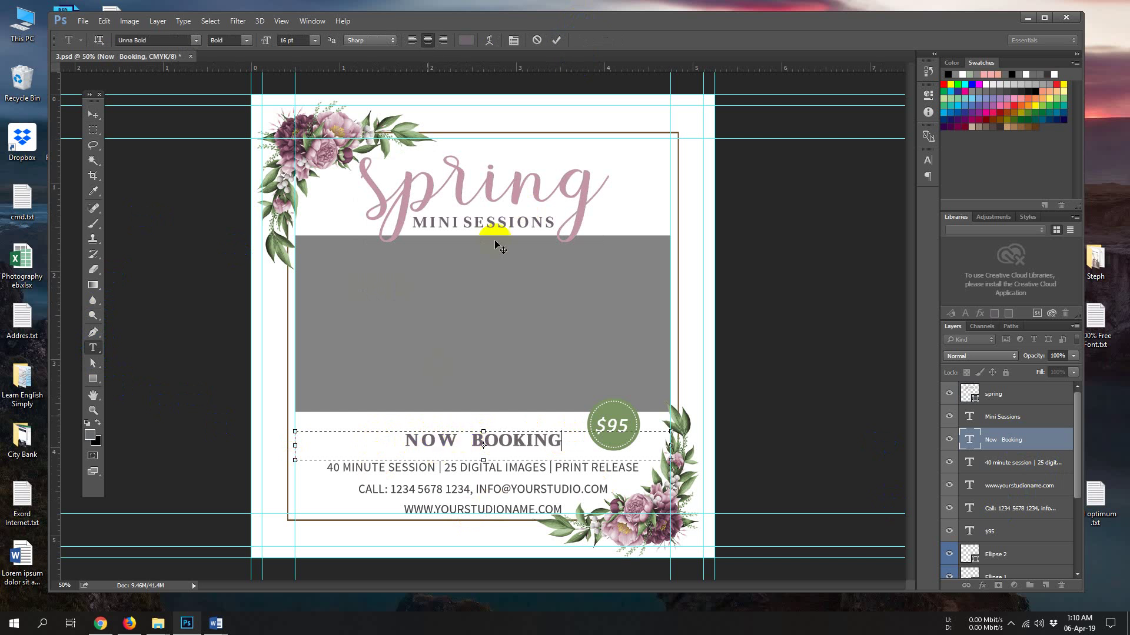
{"action": "left_click", "coordinate": [93, 117]}
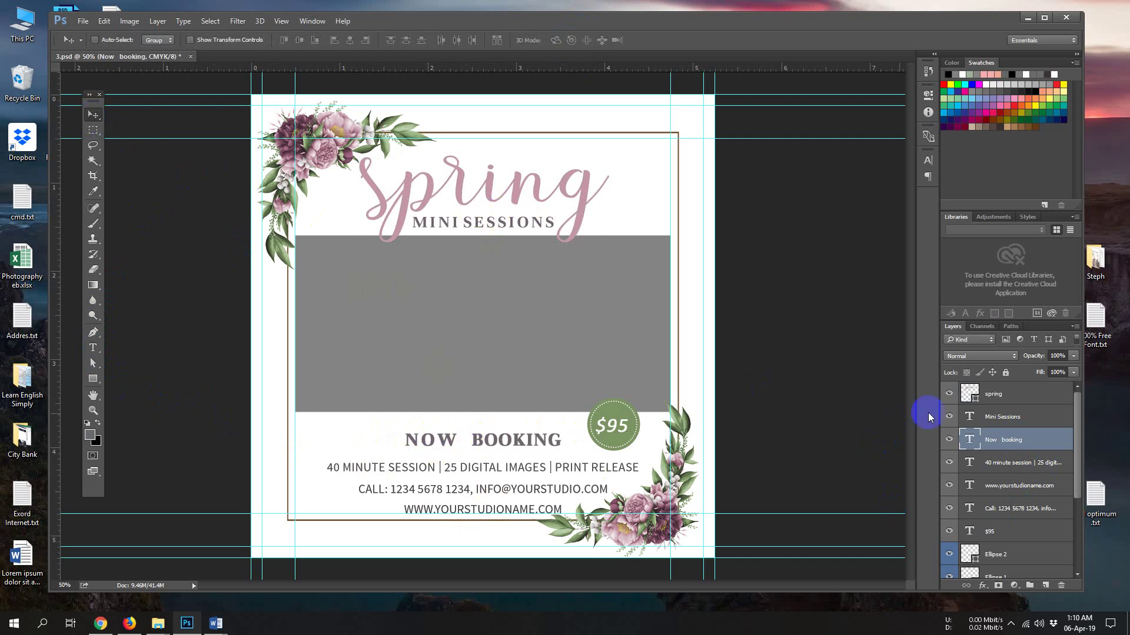
Replace the Mini Sessions subtitle with "your text" and commit the text
{"action": "left_click", "coordinate": [1000, 418]}
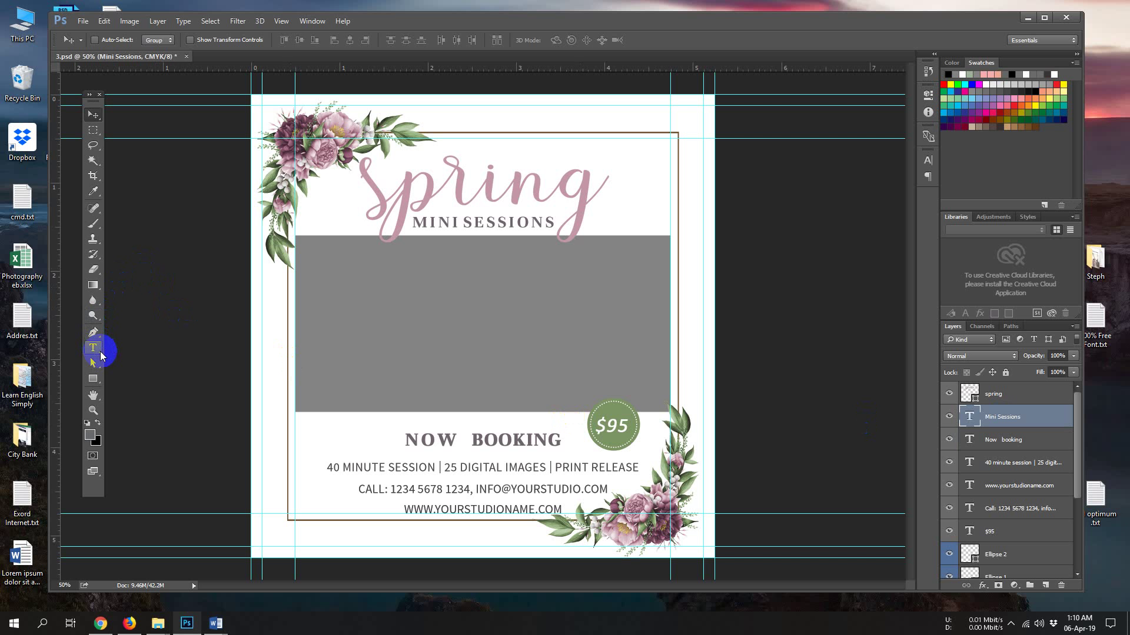
{"action": "left_click", "coordinate": [95, 349]}
{"action": "left_click_drag", "start_coordinate": [547, 222], "coordinate": [413, 222]}
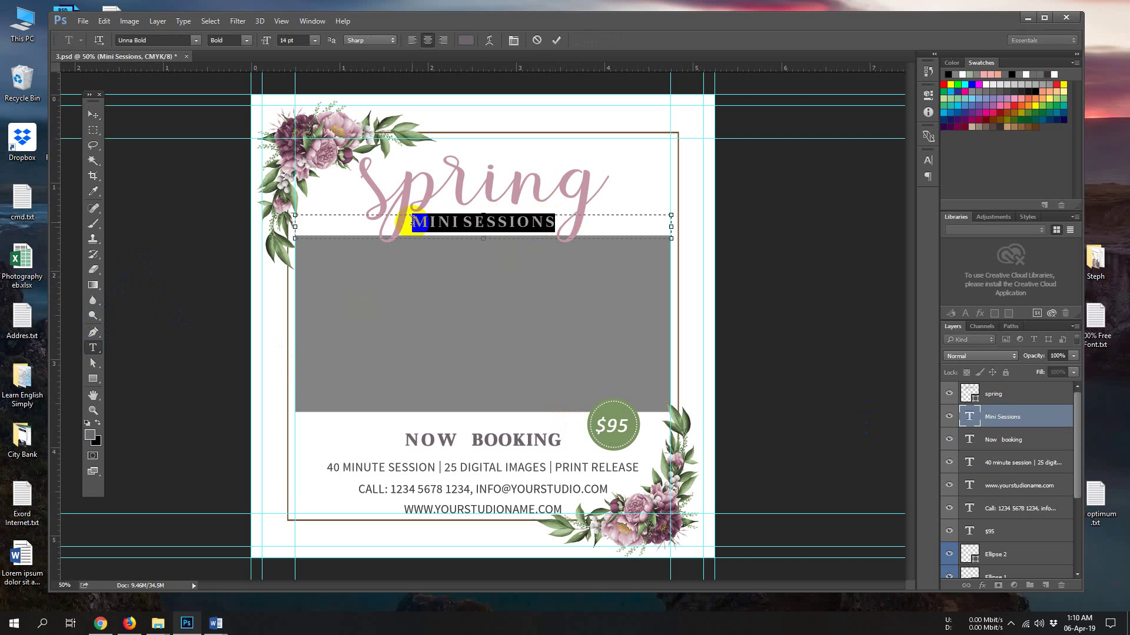
{"action": "key", "text": "BackSpace"}
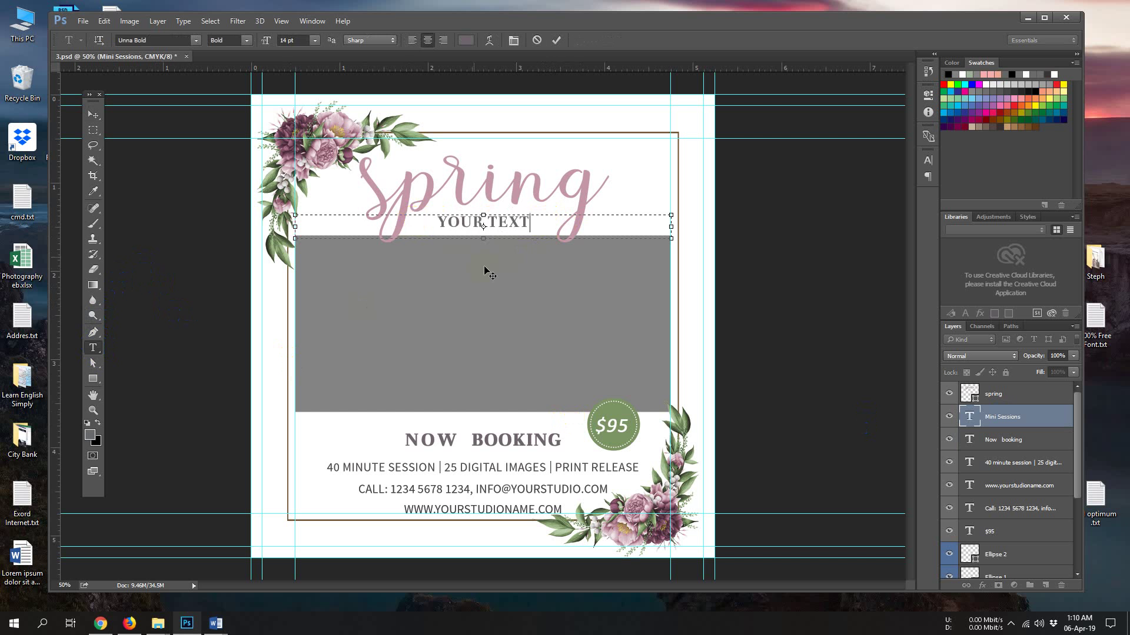
{"action": "left_click", "coordinate": [93, 114]}
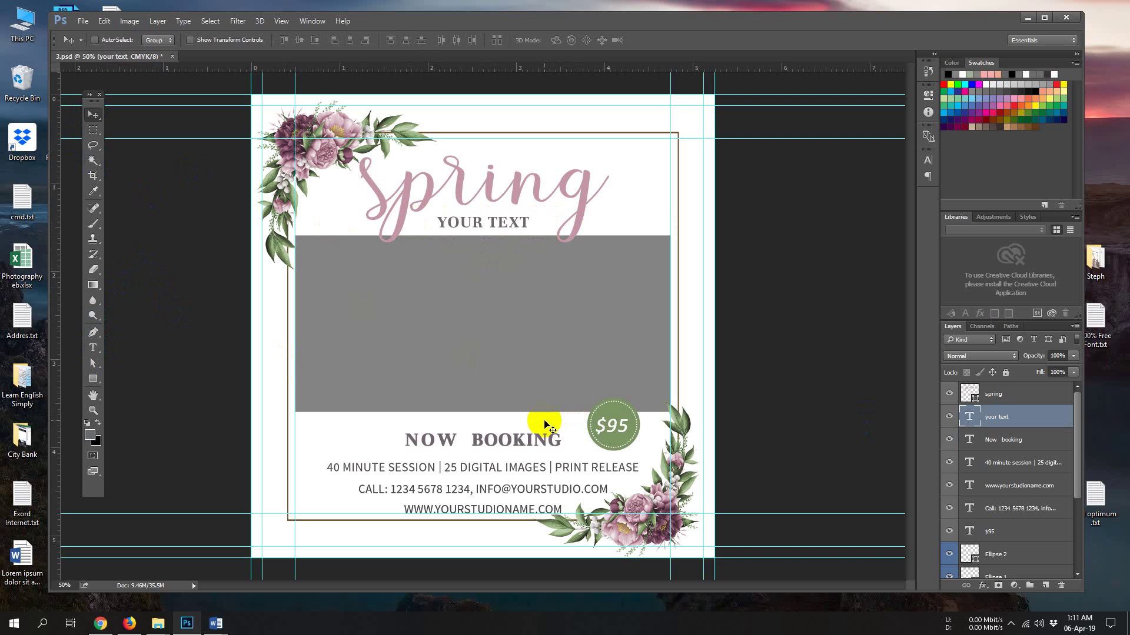
Change the session details line to read 30 minute session and 20 digital images, and commit the text
{"action": "right_click", "coordinate": [518, 474]}
{"action": "left_click", "coordinate": [676, 478]}
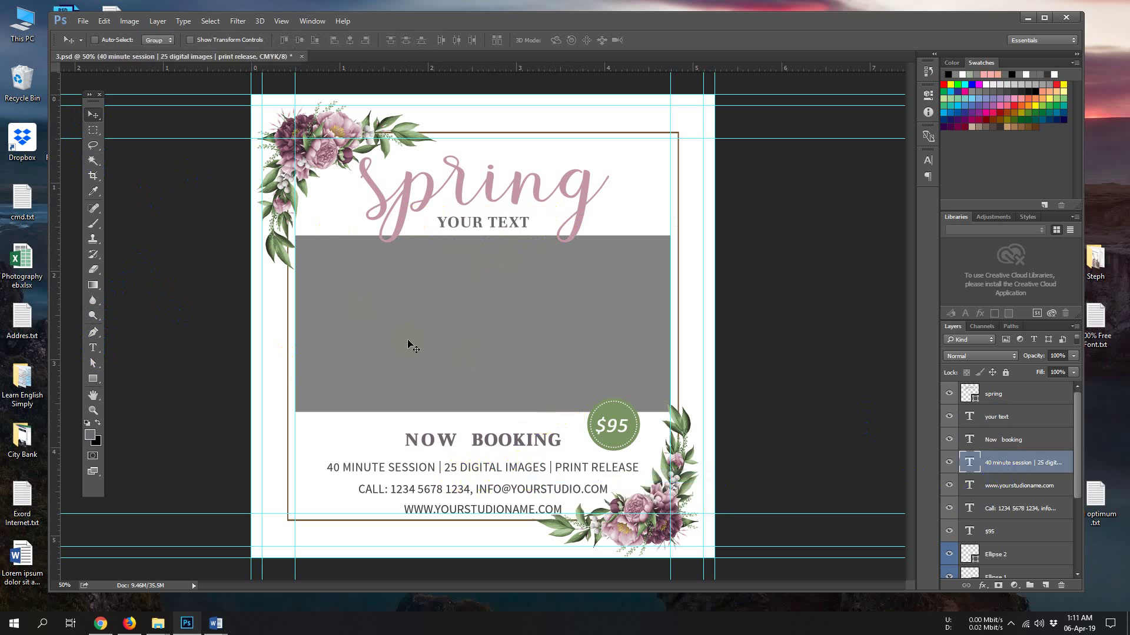
{"action": "left_click", "coordinate": [93, 348]}
{"action": "left_click", "coordinate": [397, 467]}
{"action": "left_click_drag", "start_coordinate": [324, 469], "coordinate": [333, 466]}
{"action": "type", "text": "3"}
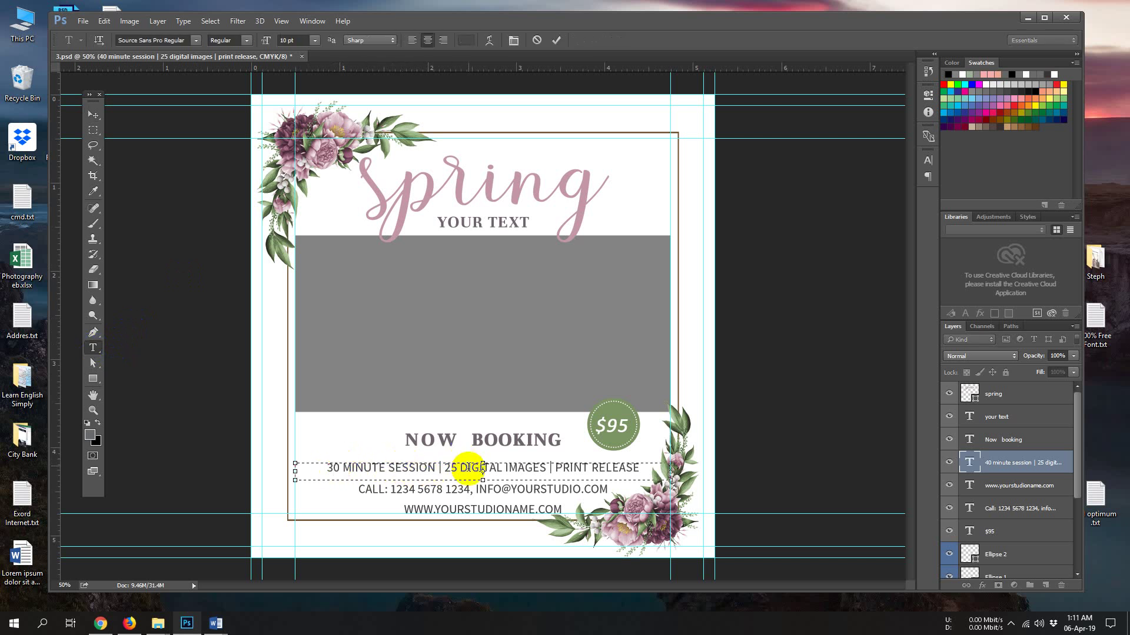
{"action": "left_click", "coordinate": [451, 469]}
{"action": "type", "text": "0"}
{"action": "left_click", "coordinate": [93, 113]}
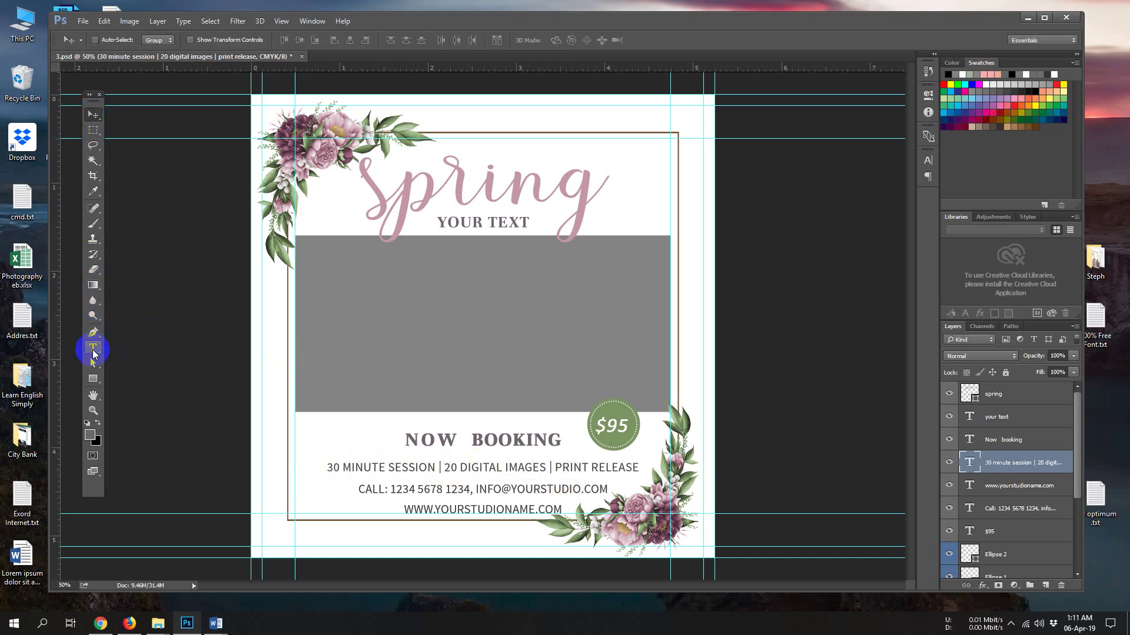
Replace the phone number in the Call line with a shorter placeholder number and commit the text
{"action": "left_click", "coordinate": [93, 348]}
{"action": "left_click", "coordinate": [393, 493]}
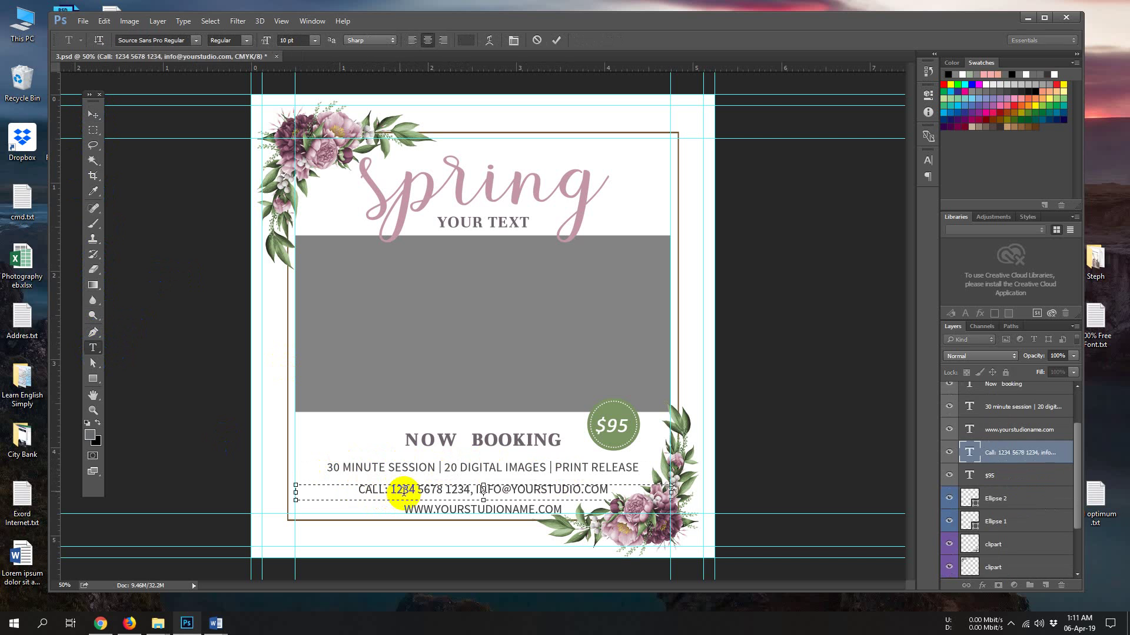
{"action": "left_click_drag", "start_coordinate": [393, 490], "coordinate": [461, 477]}
{"action": "type", "text": "12345678"}
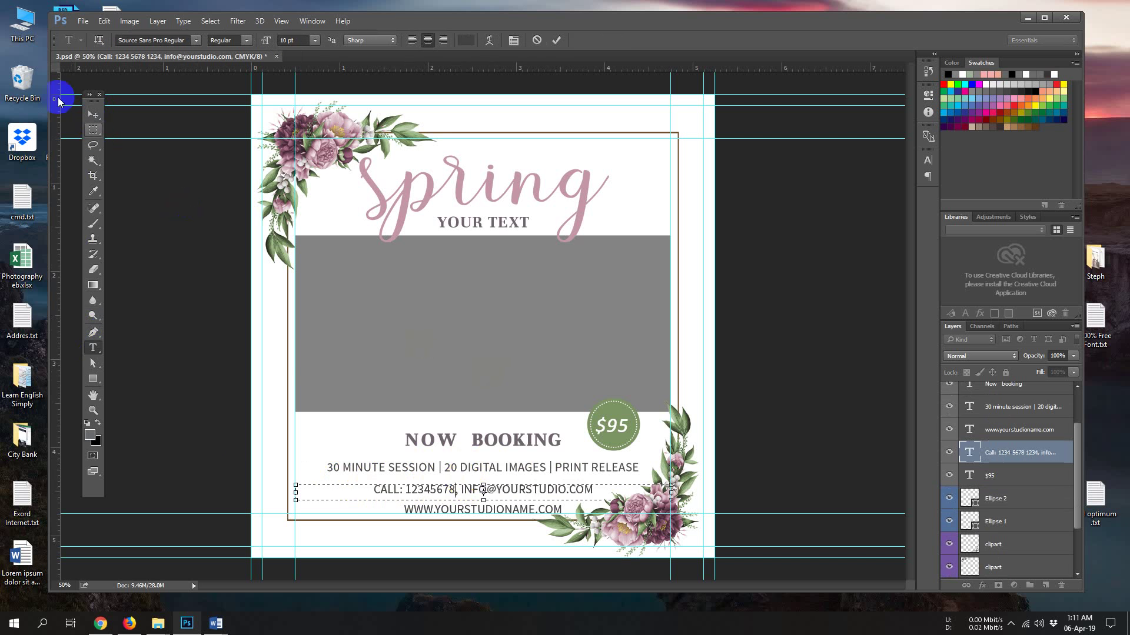
{"action": "left_click", "coordinate": [93, 113]}
Replace the website address line beneath the contact details with "your text" and commit the text
{"action": "left_click", "coordinate": [94, 349]}
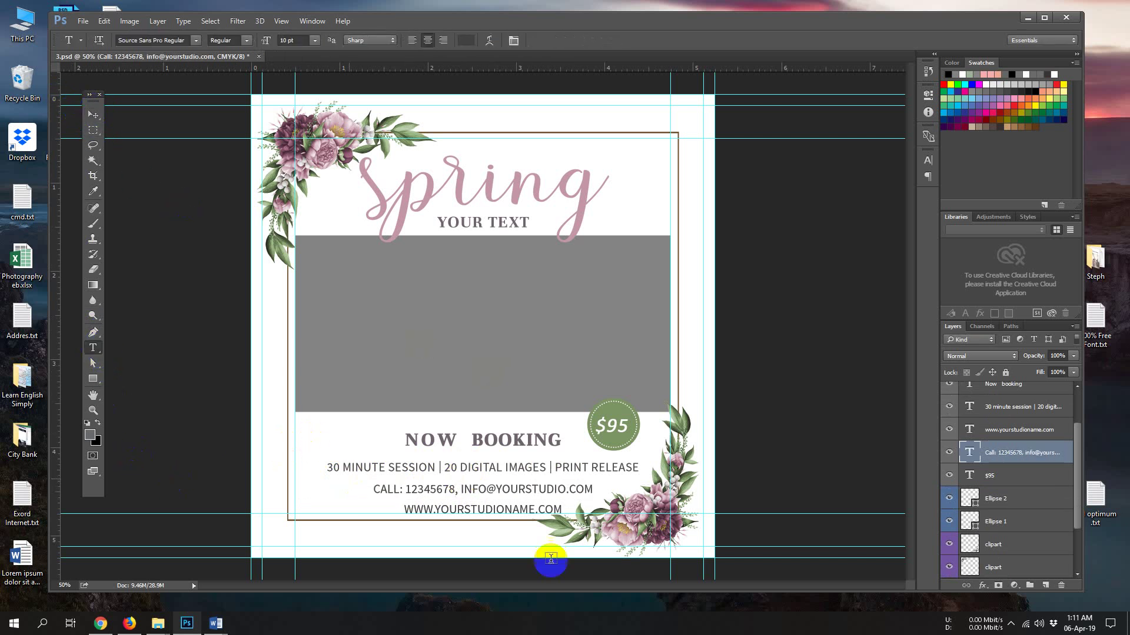
{"action": "left_click", "coordinate": [538, 509]}
{"action": "left_click_drag", "start_coordinate": [567, 507], "coordinate": [350, 494]}
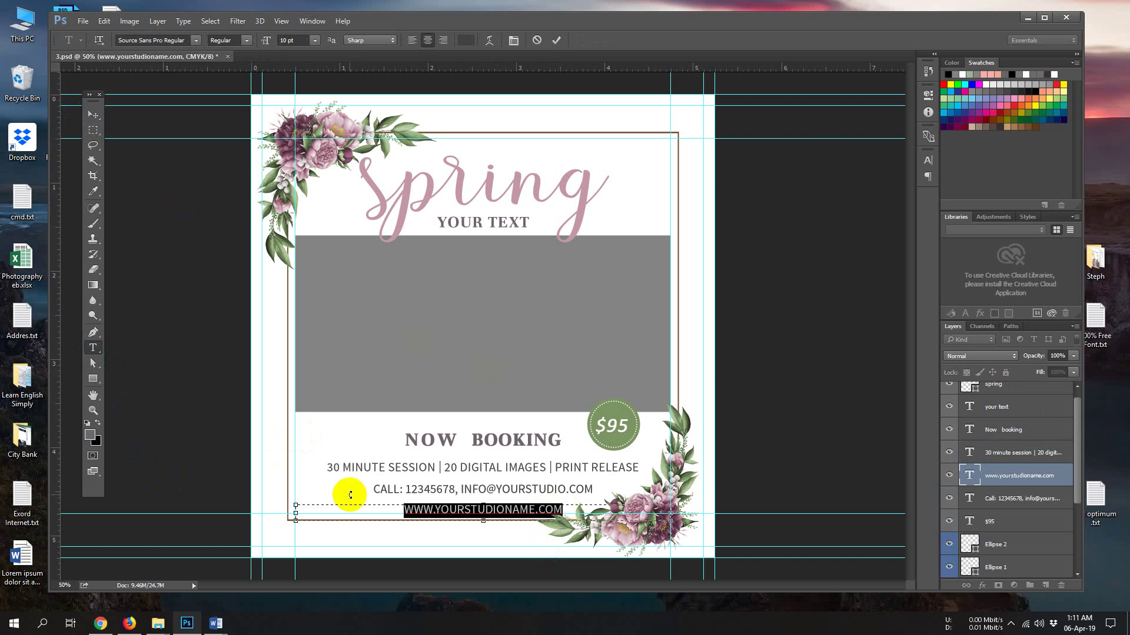
{"action": "key", "text": "BackSpace"}
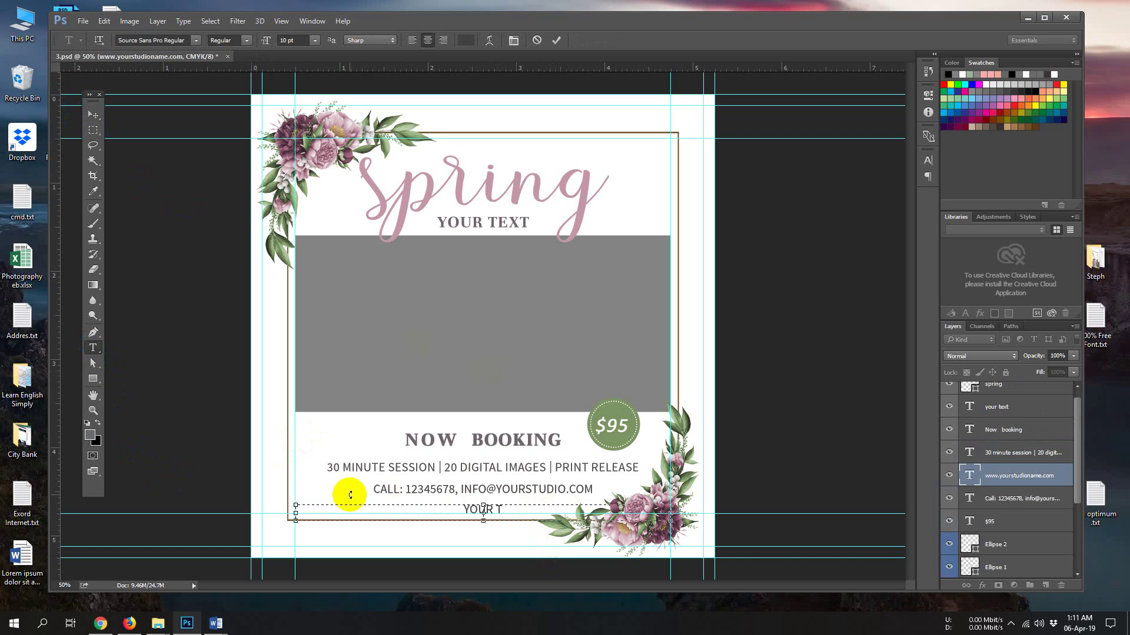
{"action": "type", "text": "YOUR TEXT"}
{"action": "left_click", "coordinate": [93, 114]}
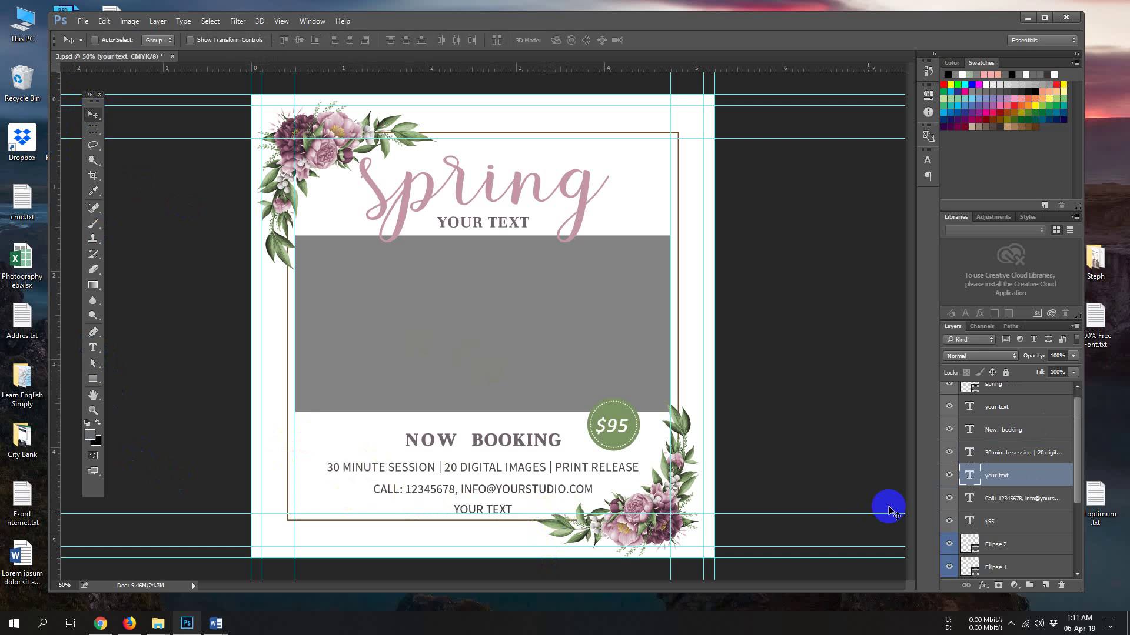
Change the price in the green badge to $75, commit the text, and save the flyer document
{"action": "left_click", "coordinate": [1005, 521]}
{"action": "left_click", "coordinate": [93, 347]}
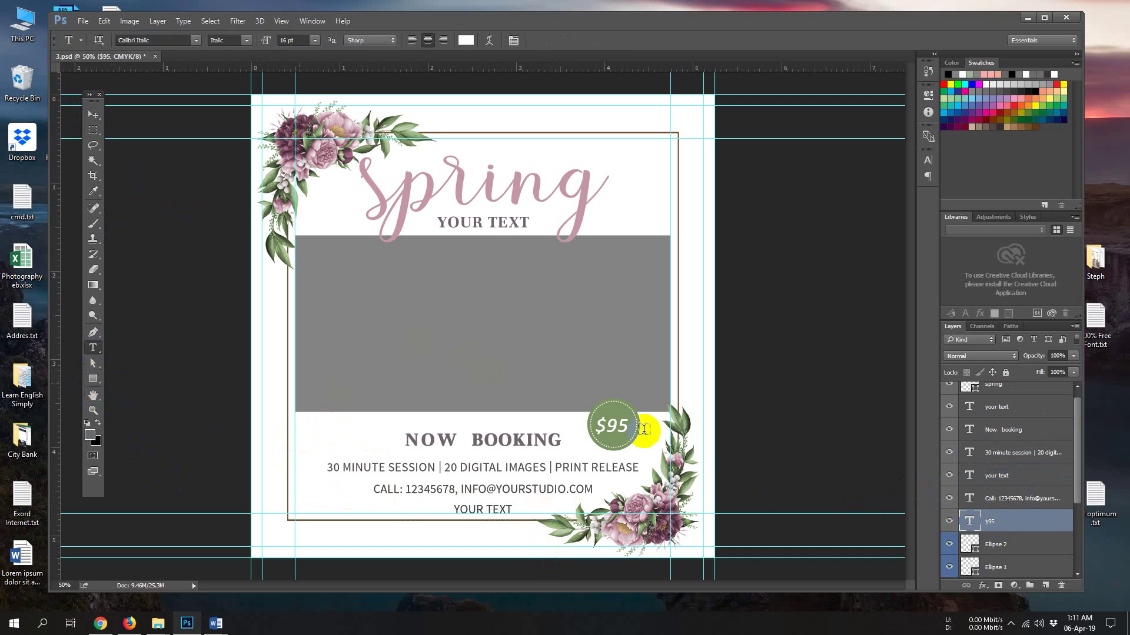
{"action": "double_click", "coordinate": [615, 425]}
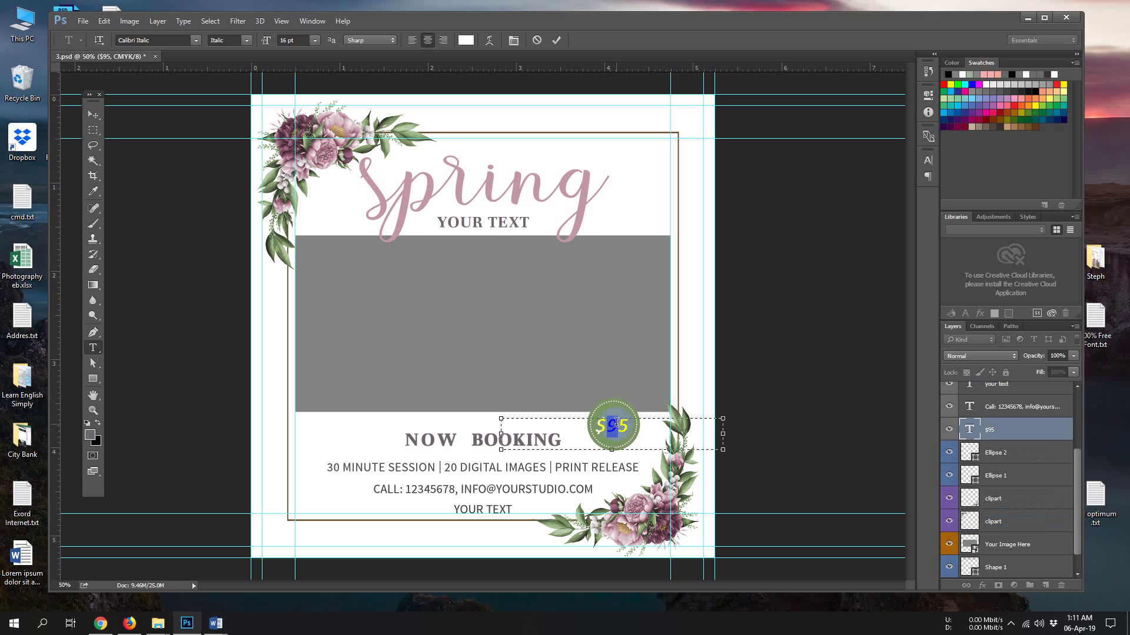
{"action": "left_click", "coordinate": [95, 121]}
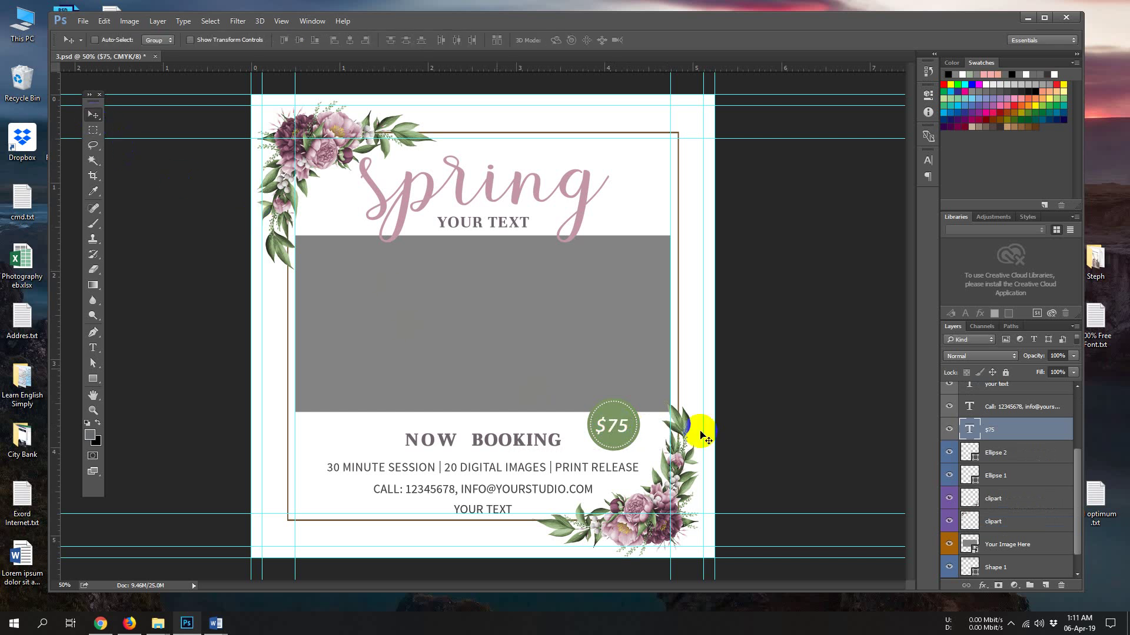
{"action": "left_click", "coordinate": [84, 22]}
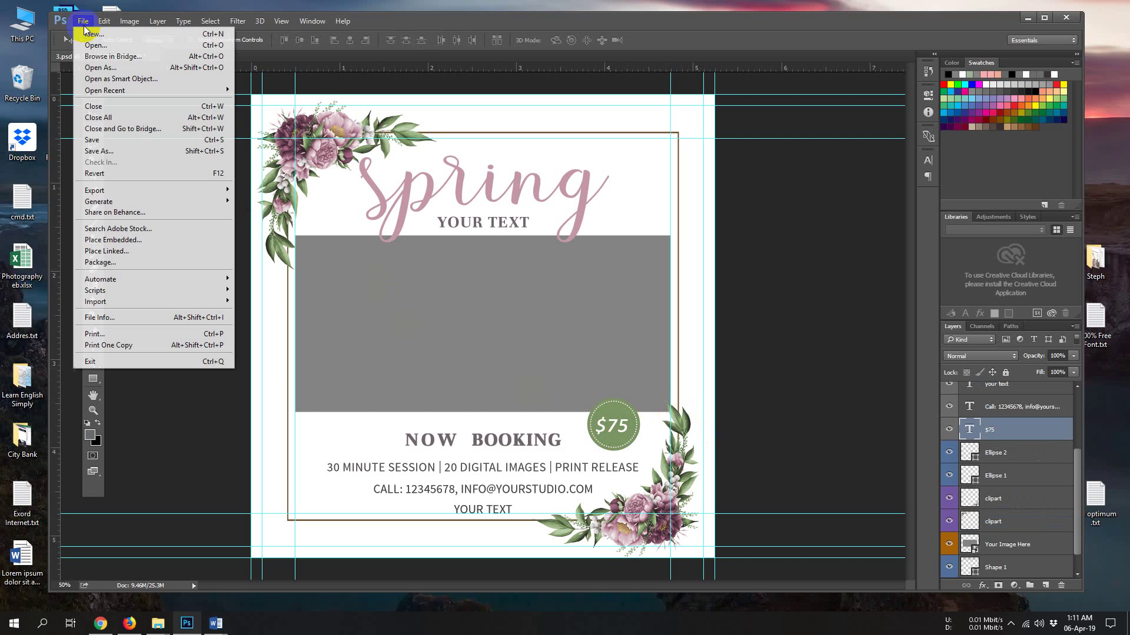
{"action": "left_click", "coordinate": [106, 146]}
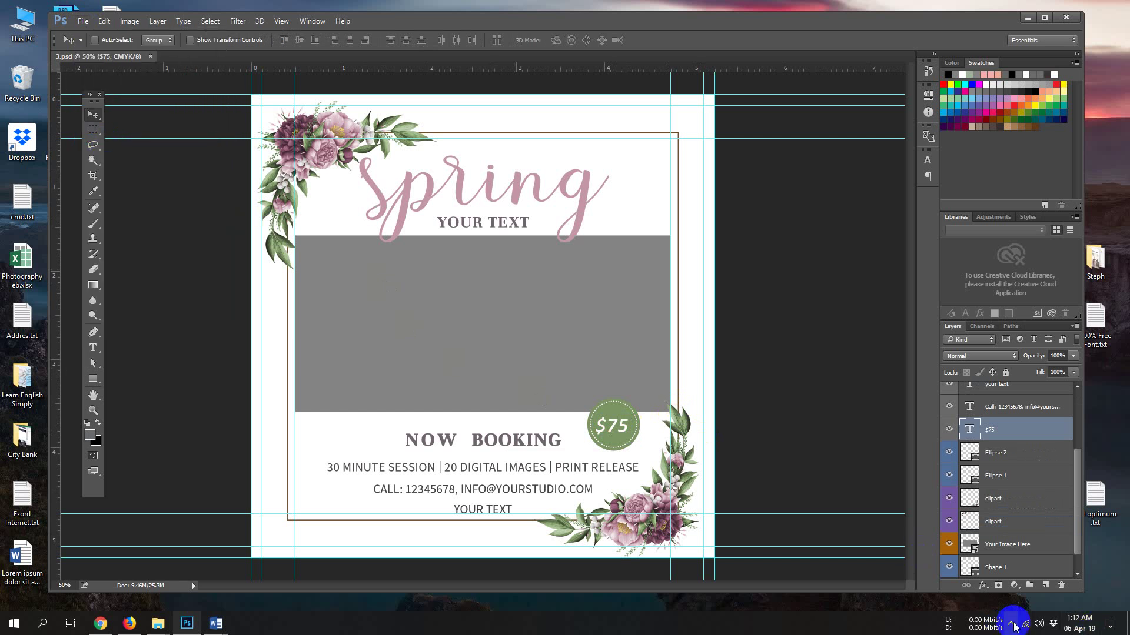